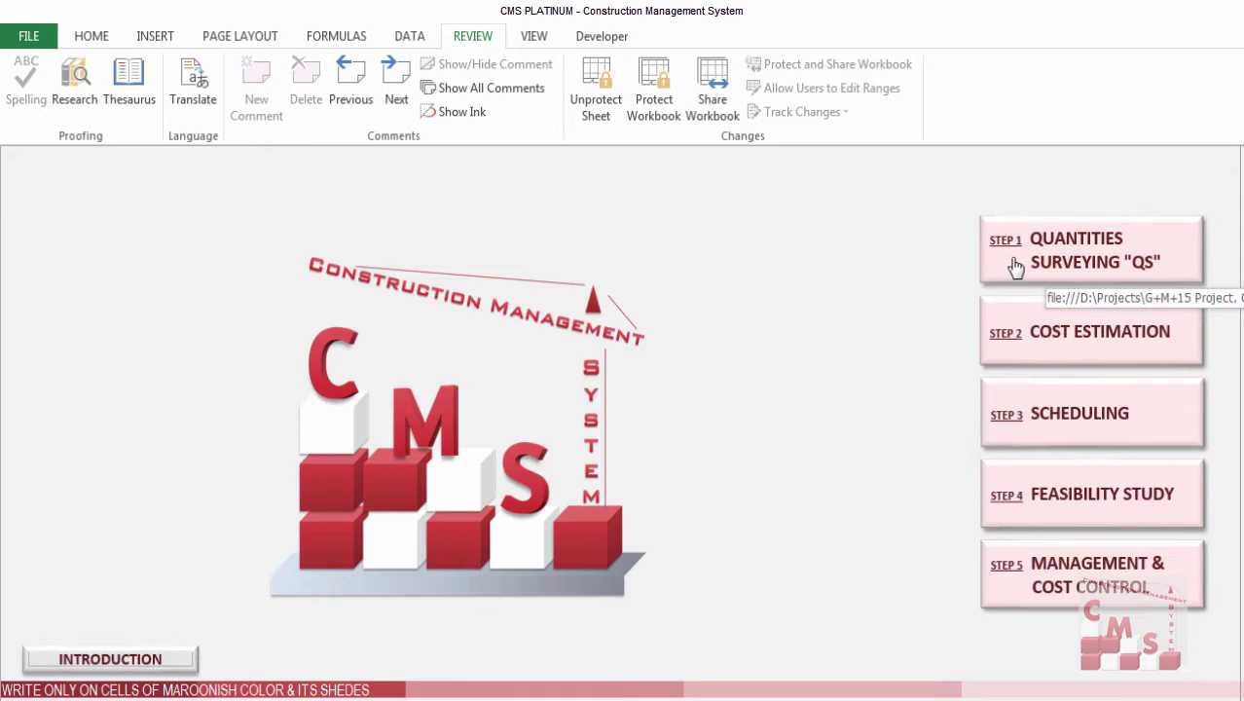
From the CMS main page, open Quantities Surveying and then the Structure Works menu.
click(992, 279)
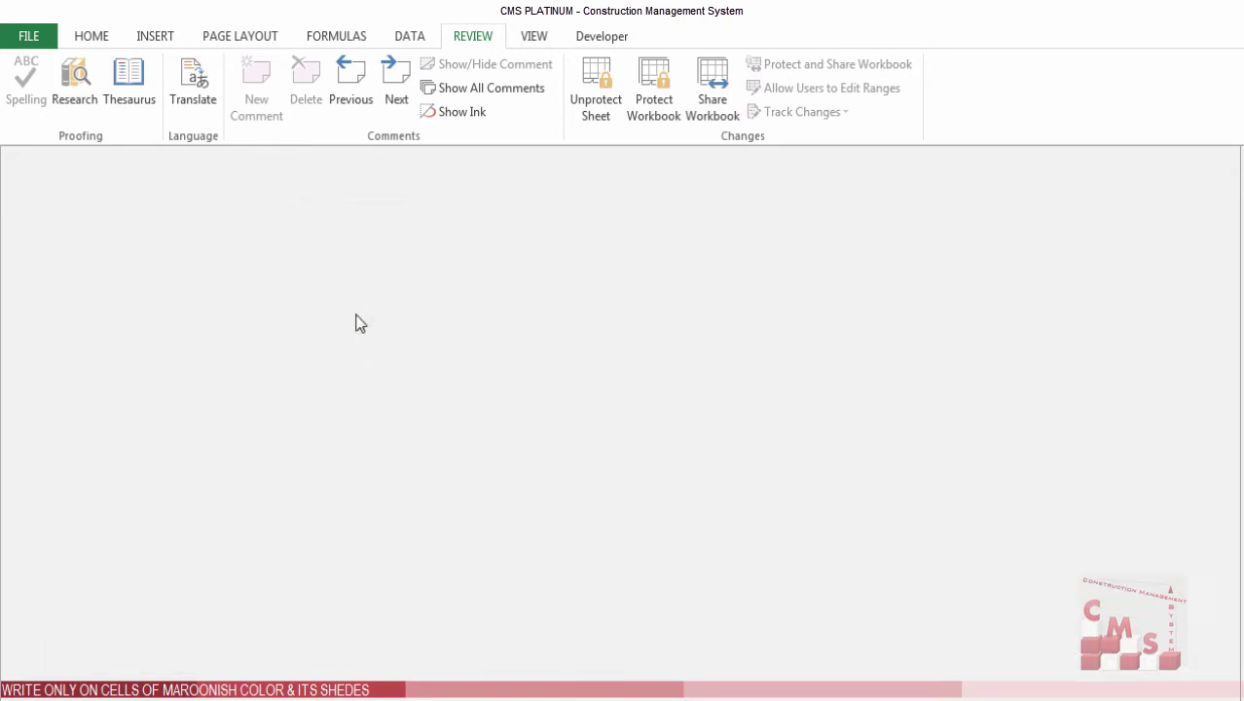
click(371, 331)
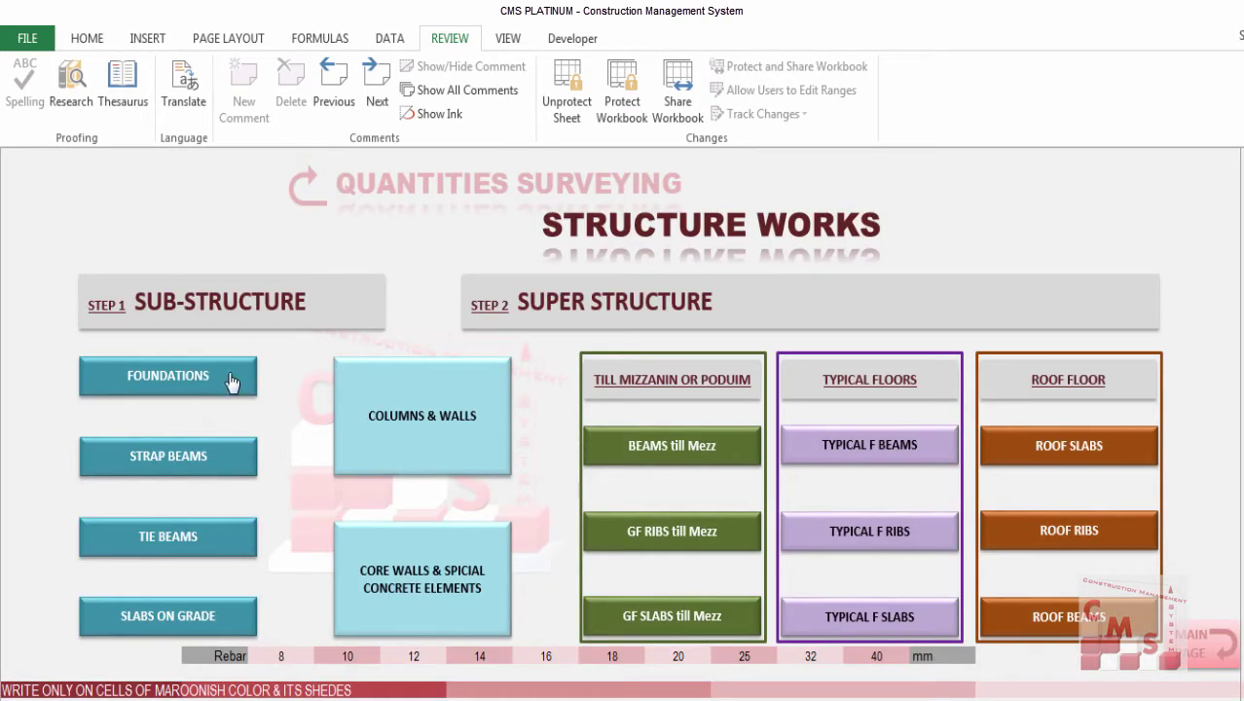
Open the Tie Beams sheet and zoom the AutoCAD structural plan to read the TB1 and TB2 spans.
click(236, 541)
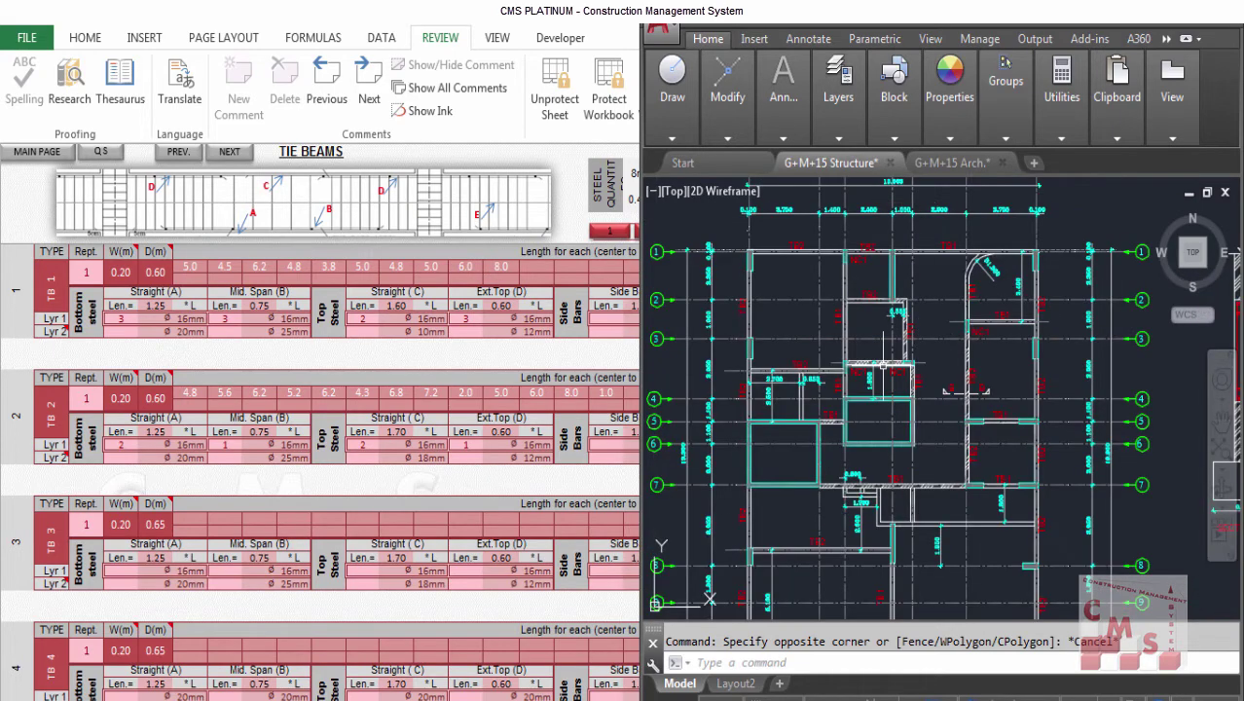
scroll(911, 536, up, 5)
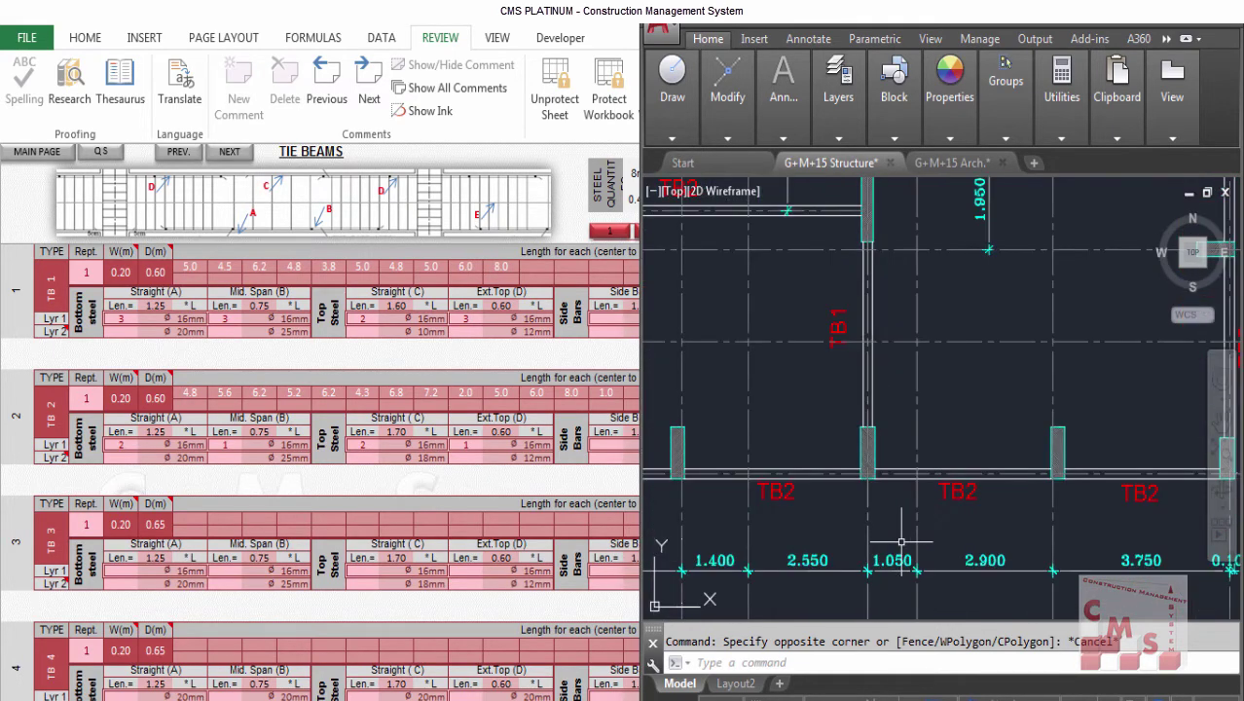
scroll(913, 533, down, 3)
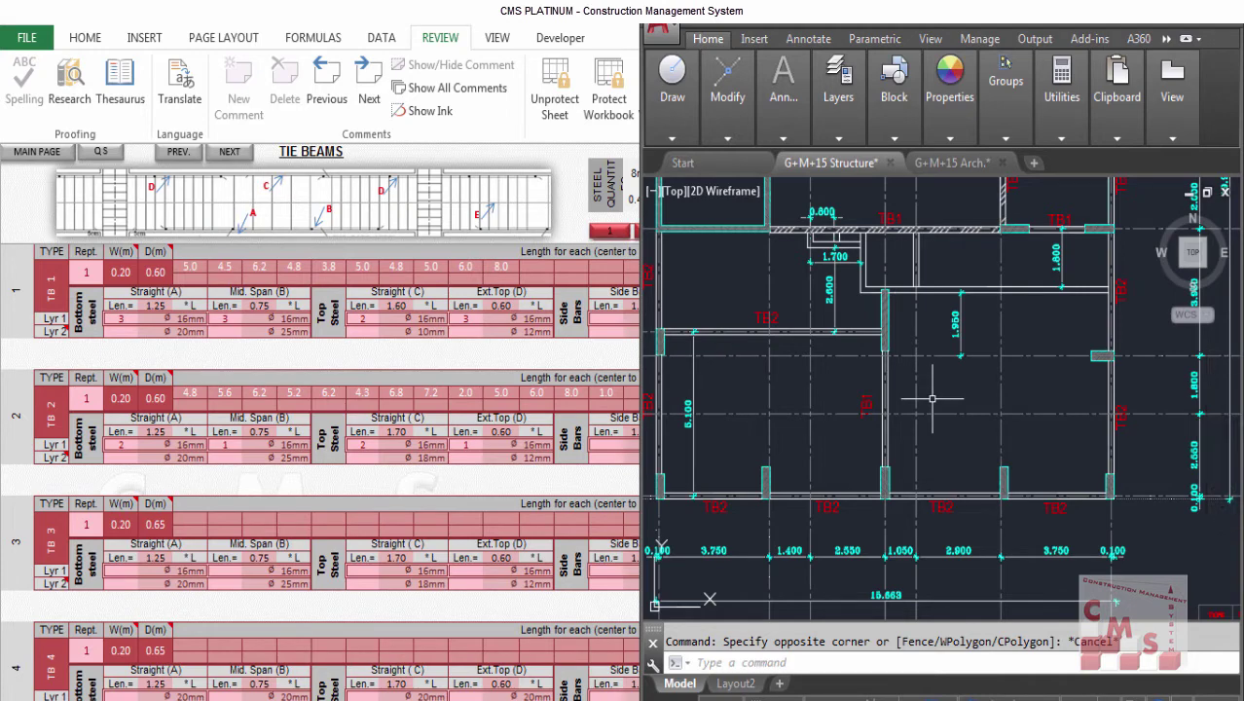
scroll(934, 394, down, 2)
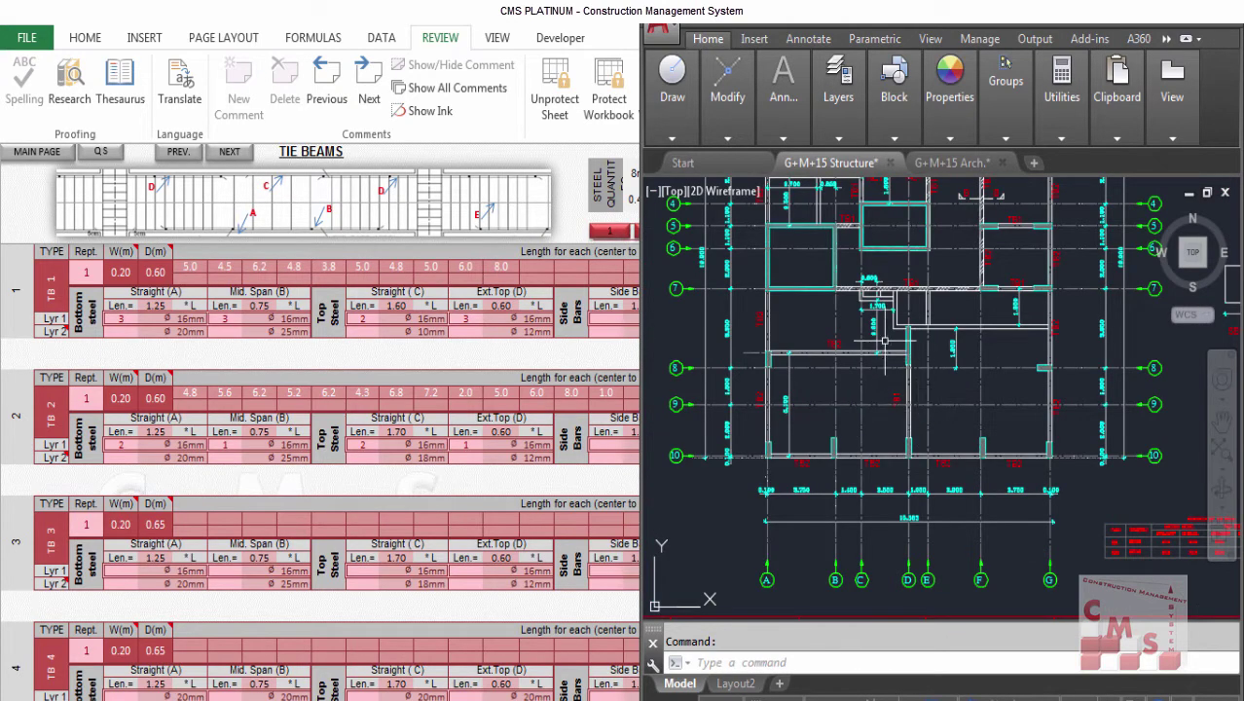
scroll(857, 287, up, 2)
click(447, 381)
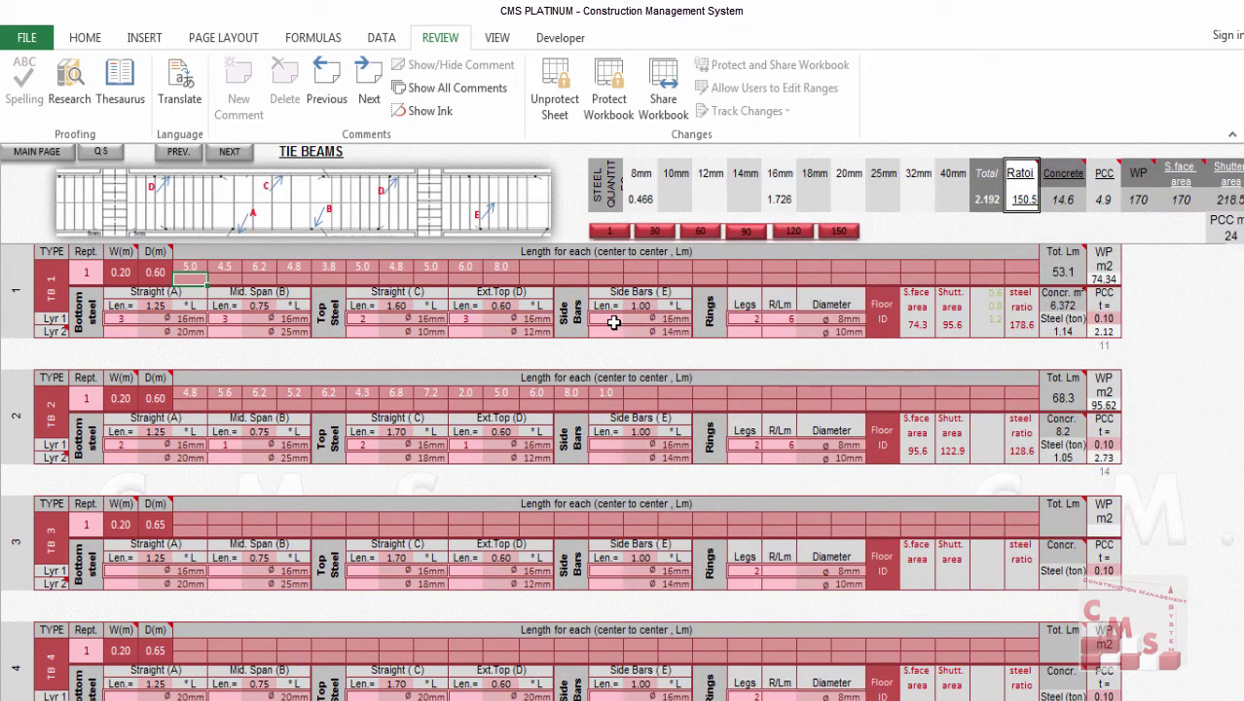
click(603, 182)
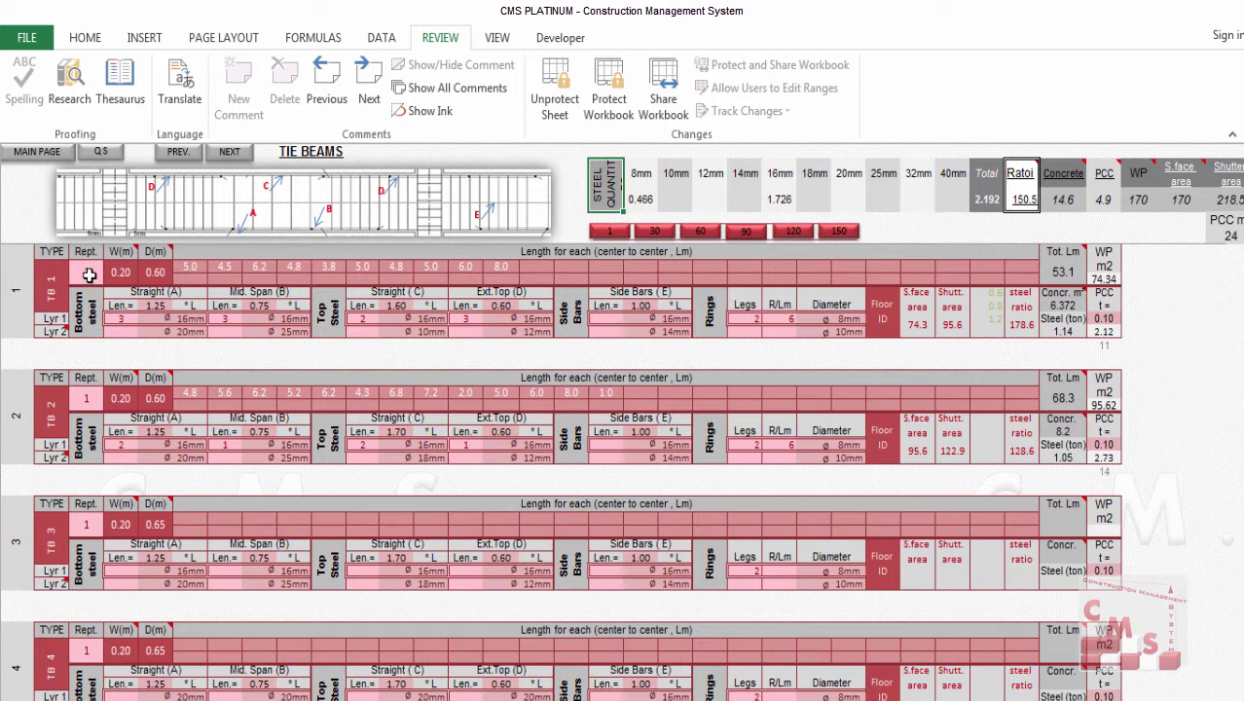
click(126, 276)
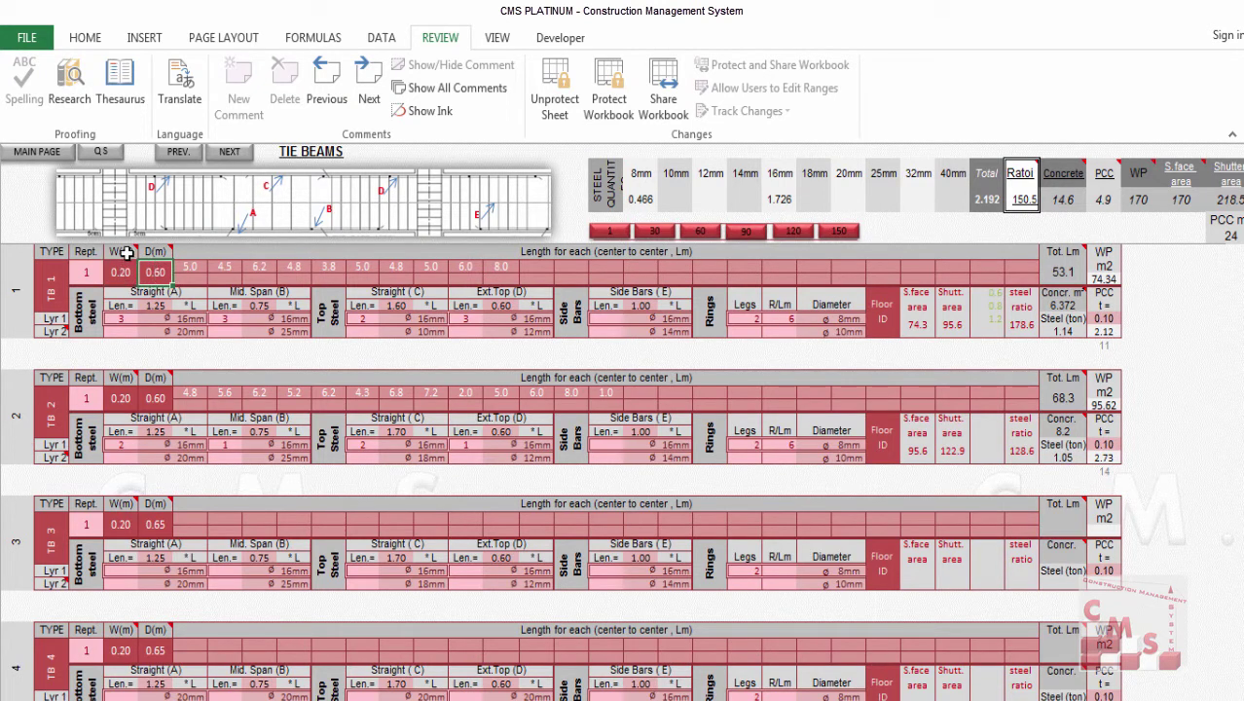
mouse_move(124, 251)
drag(184, 271, 471, 270)
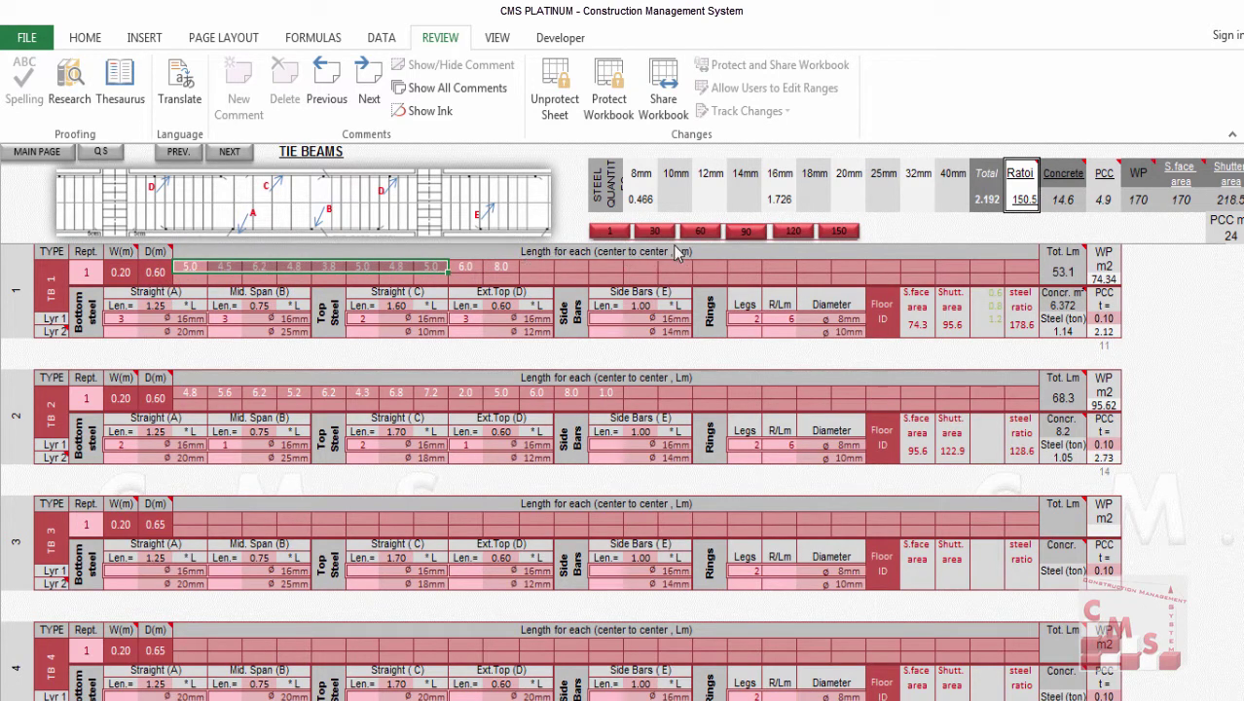
click(466, 267)
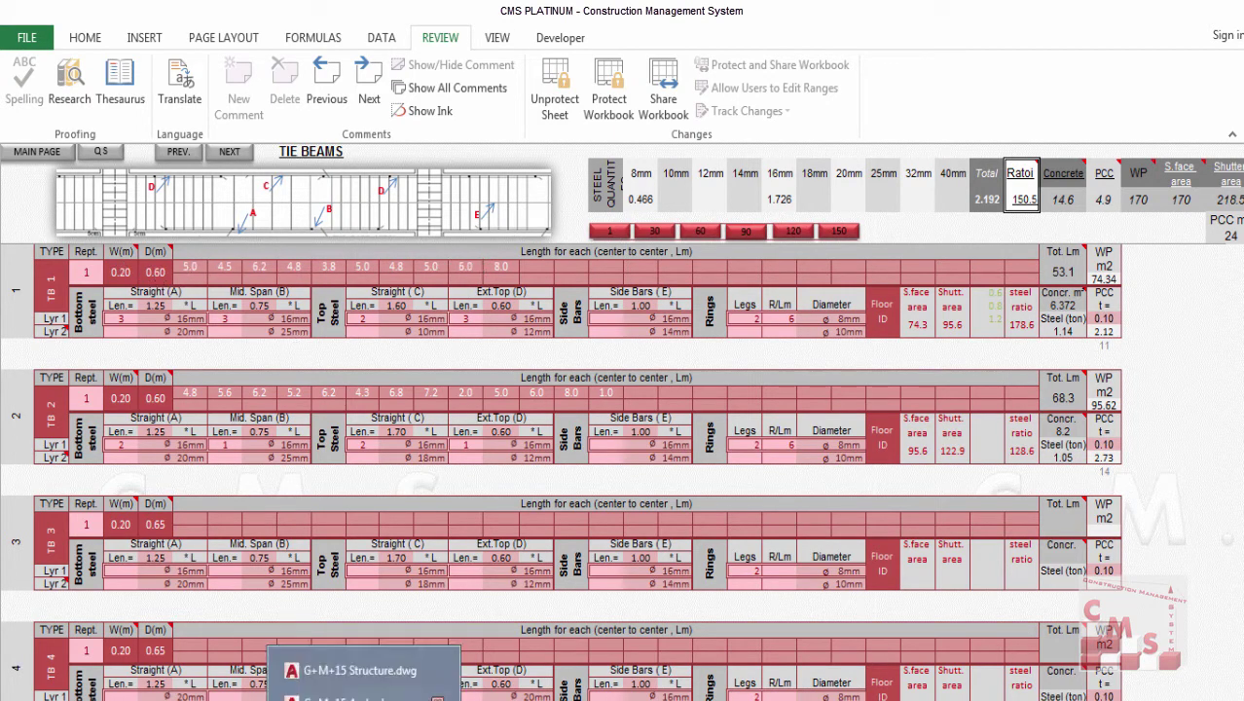
Place AutoCAD beside the sheet and zoom into the schedule: TB1 20X60 with 3T16, TB2 20X40 with 2T16.
click(365, 676)
scroll(779, 438, down, 2)
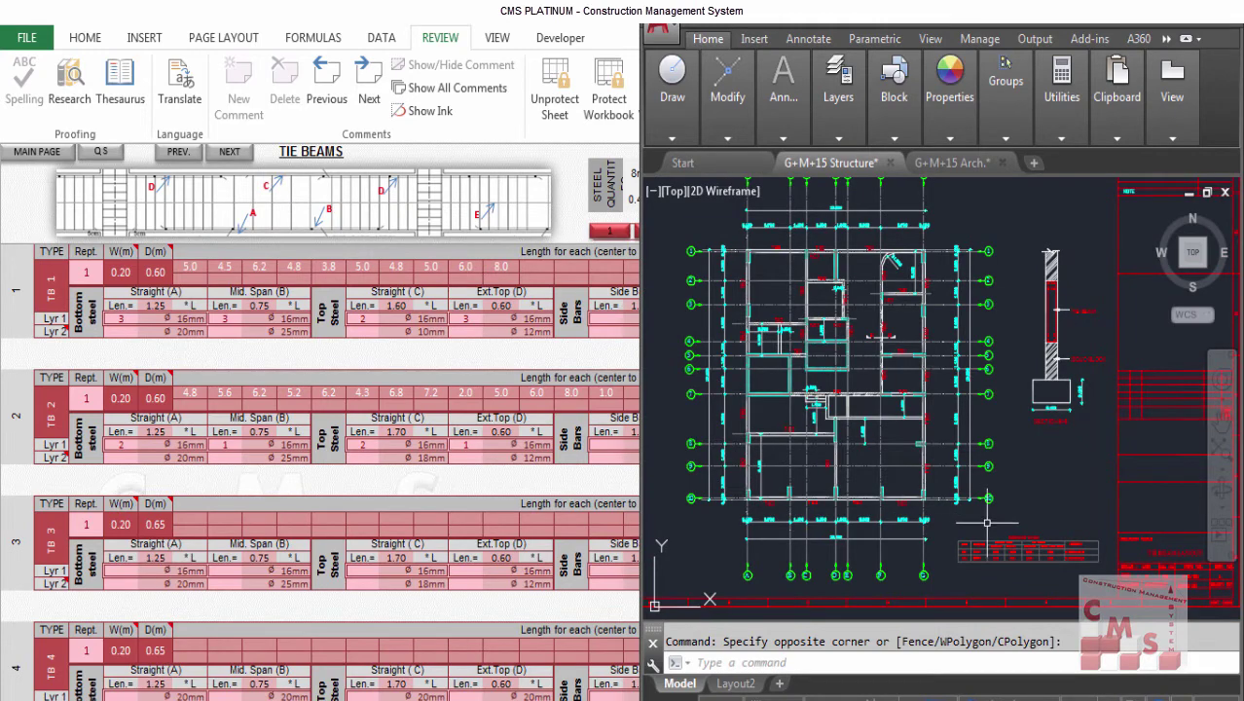
scroll(1031, 535, up, 5)
scroll(680, 250, down, 2)
scroll(811, 478, up, 2)
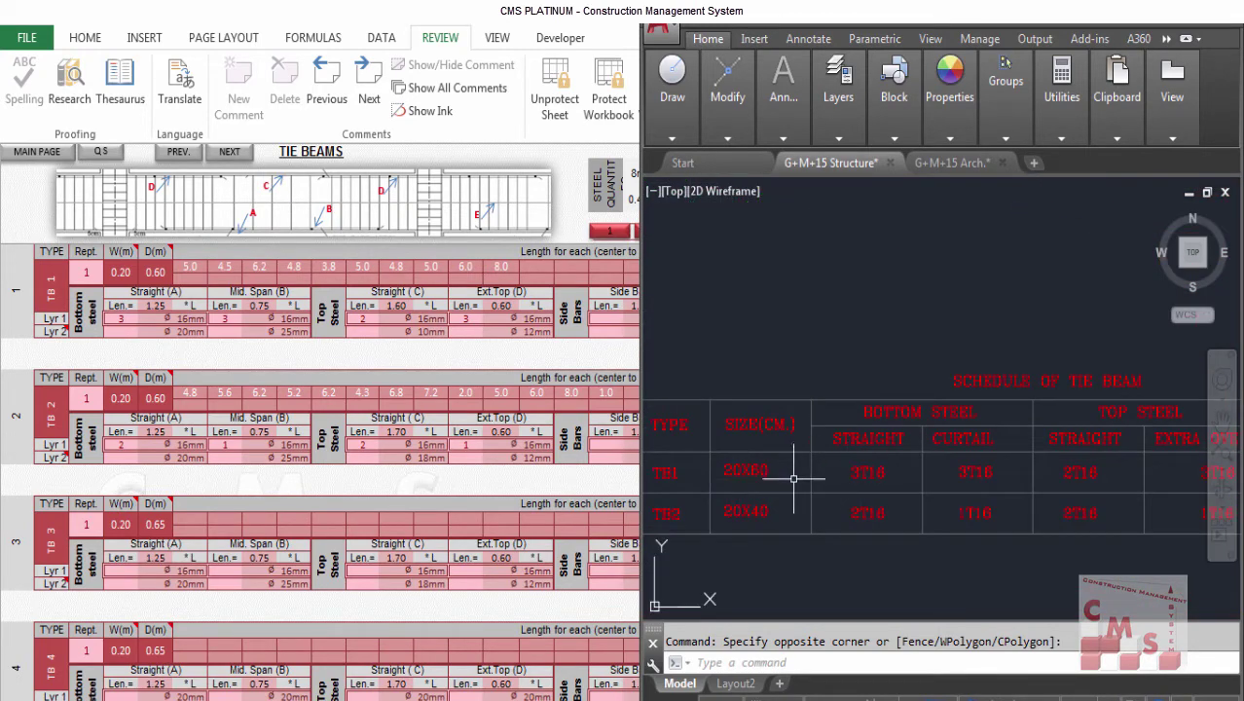
scroll(720, 491, up, 2)
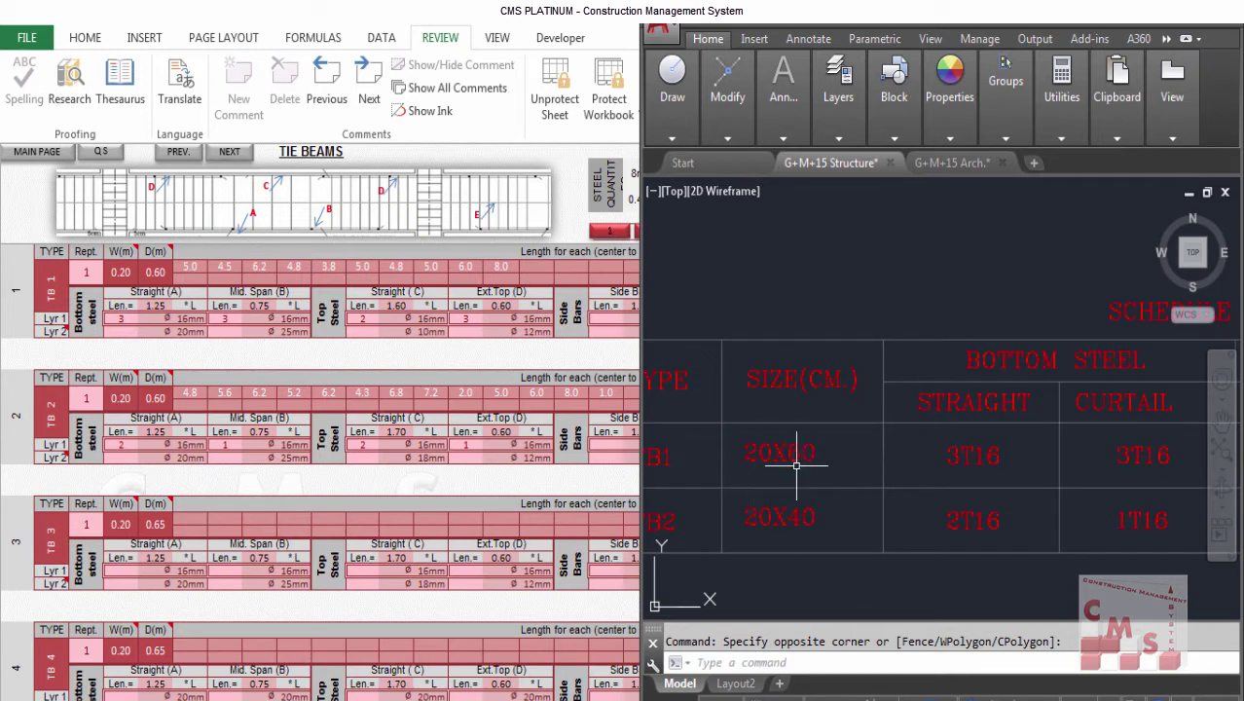
scroll(852, 459, down, 1)
scroll(717, 469, up, 1)
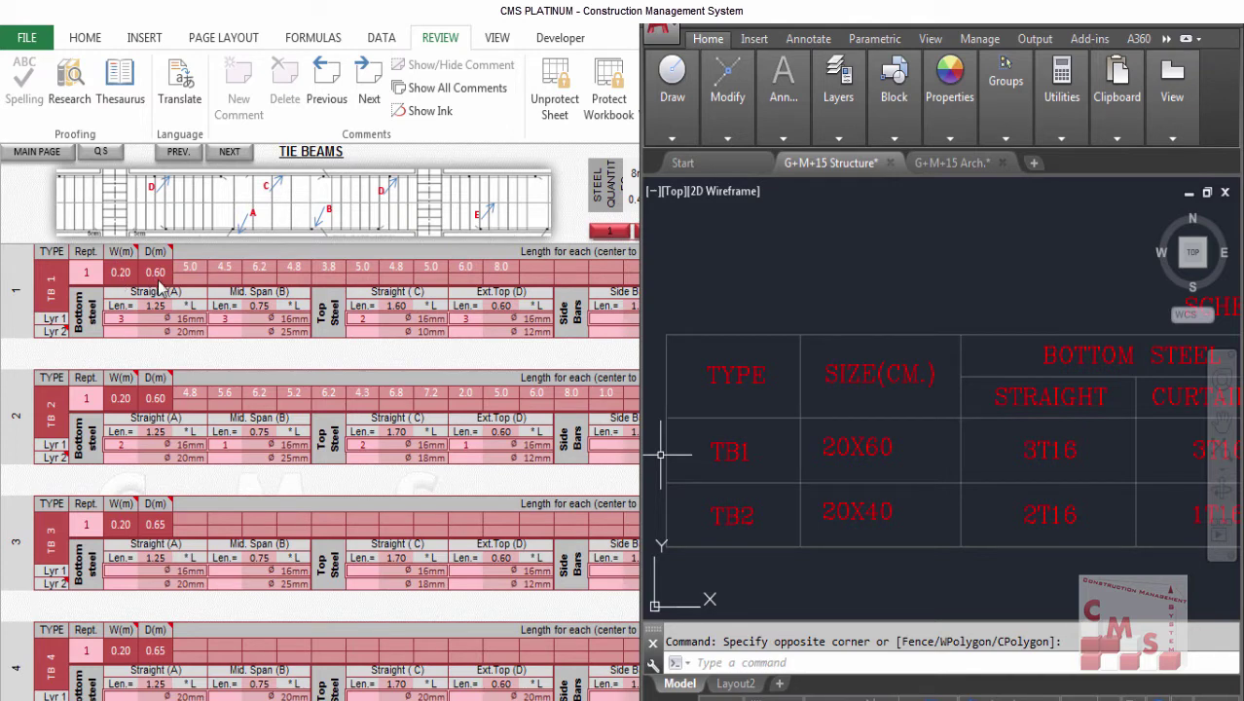
Zoom the AutoCAD plan in and out to frame the TB1 and TB2 tie-beam labels.
scroll(882, 486, down, 6)
scroll(1014, 467, up, 5)
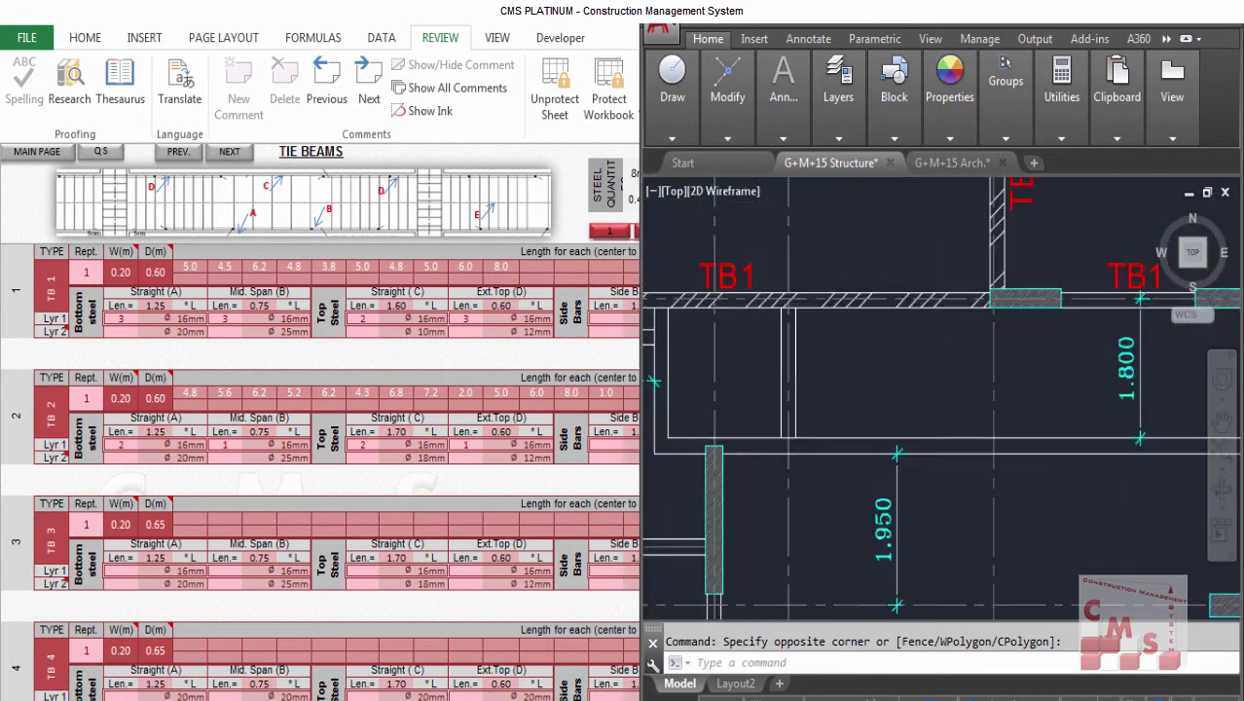
scroll(819, 414, down, 3)
scroll(949, 433, down, 2)
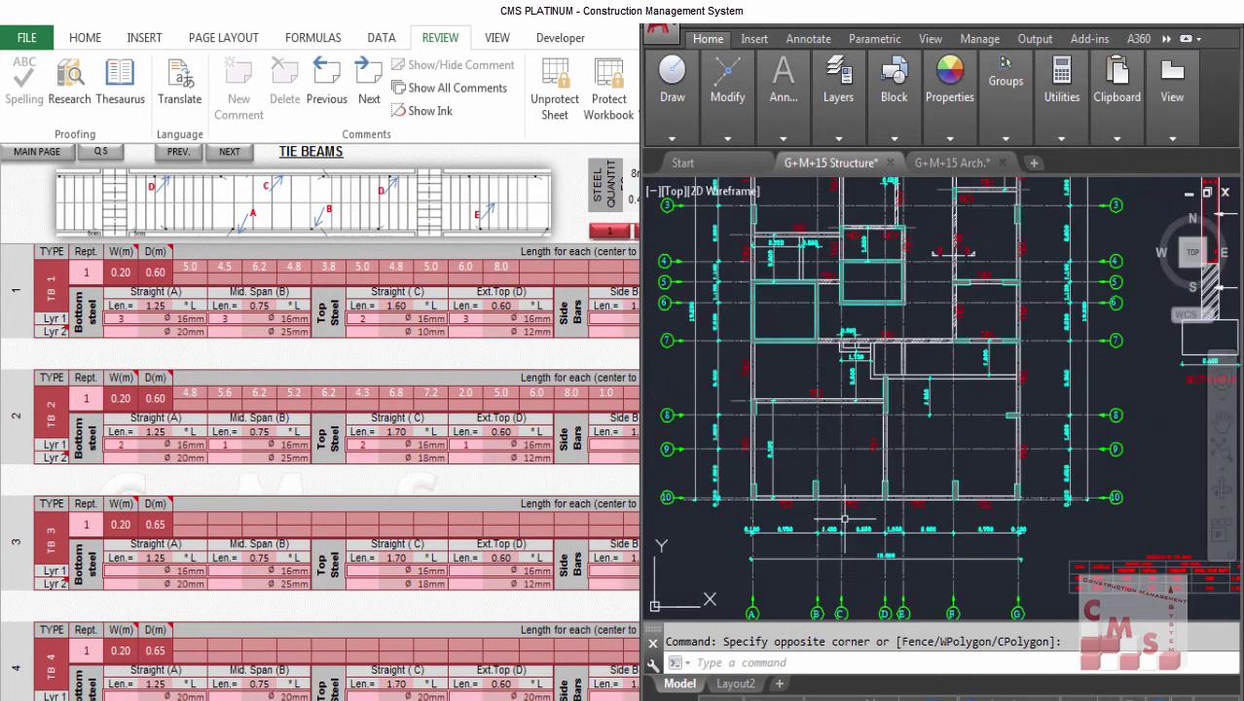
scroll(760, 509, up, 4)
scroll(762, 525, down, 2)
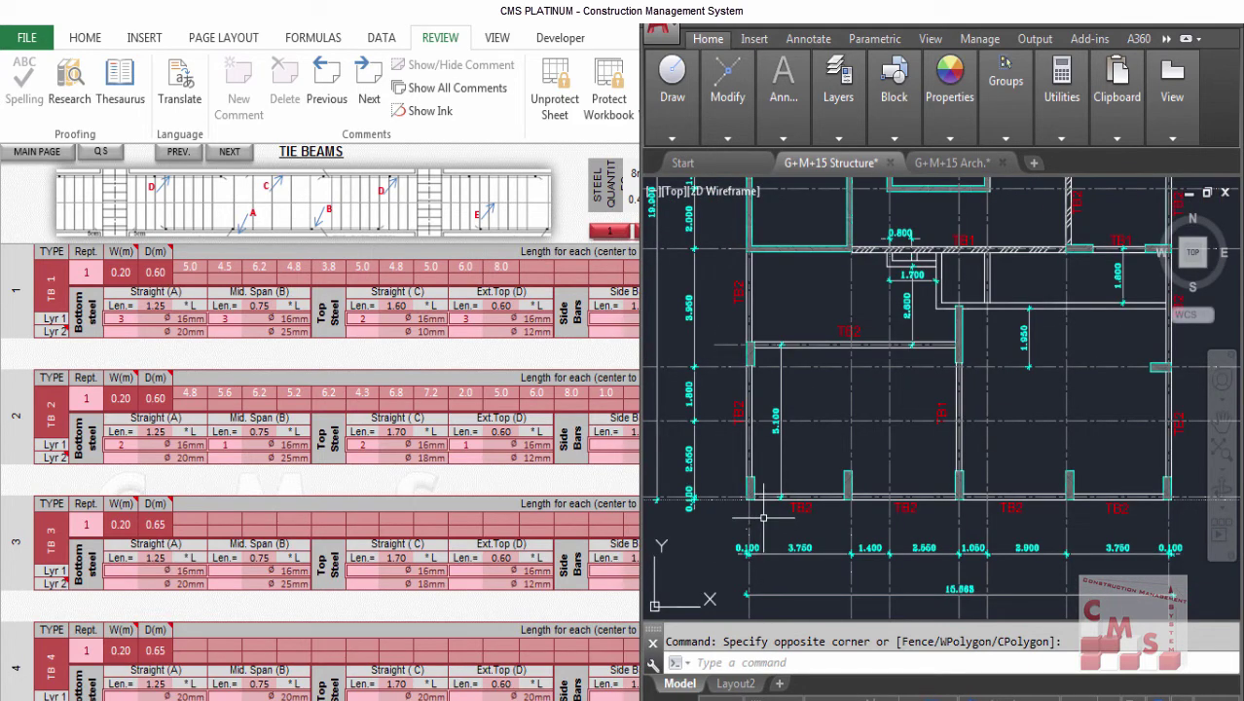
scroll(782, 491, down, 2)
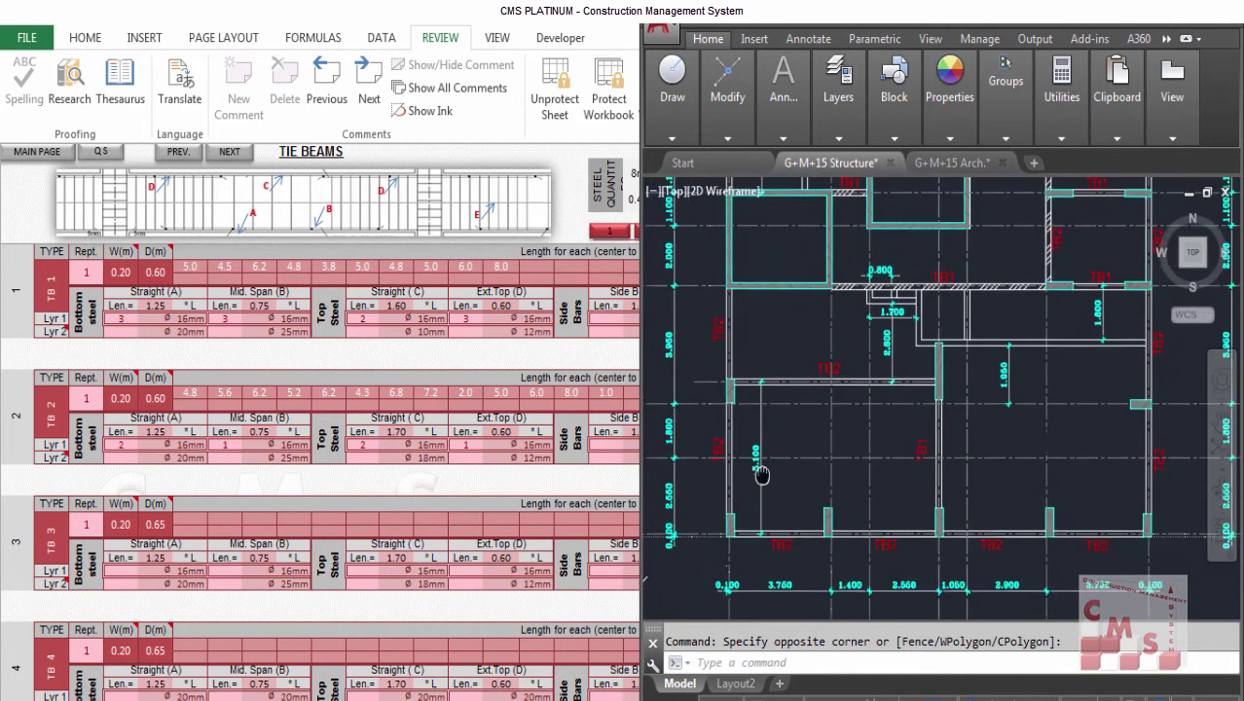
scroll(1093, 300, up, 2)
scroll(1093, 299, up, 2)
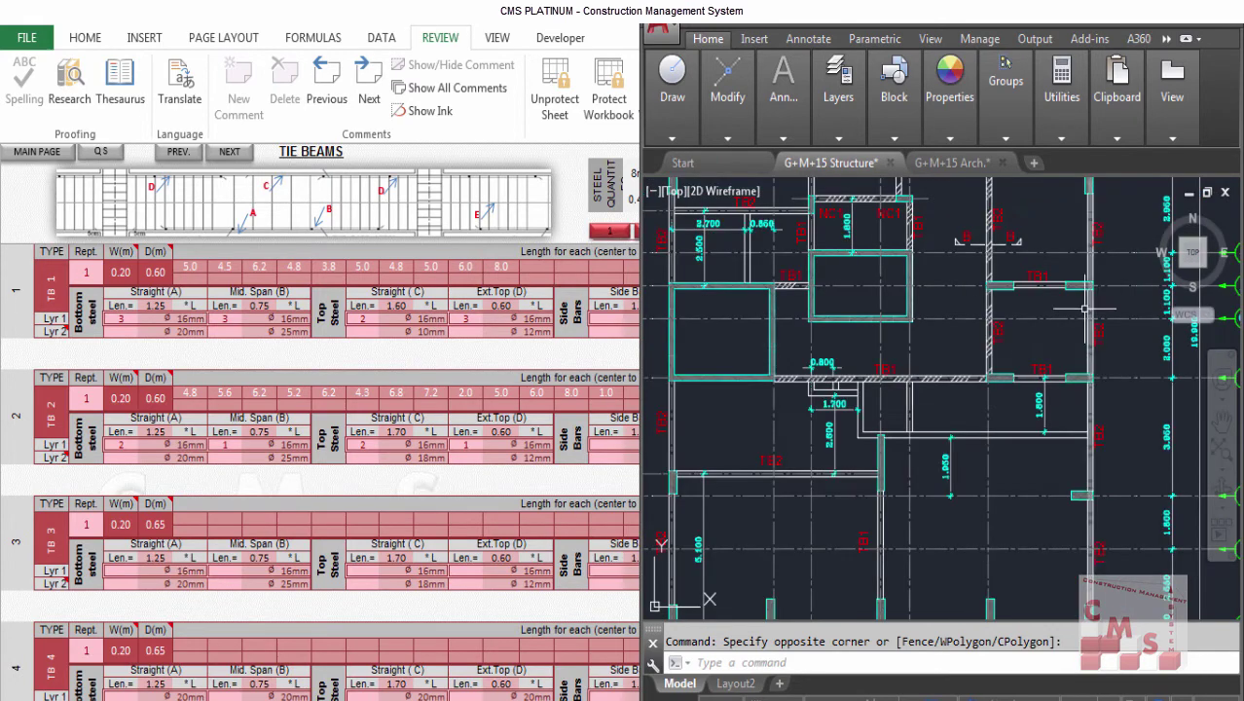
scroll(1080, 331, down, 2)
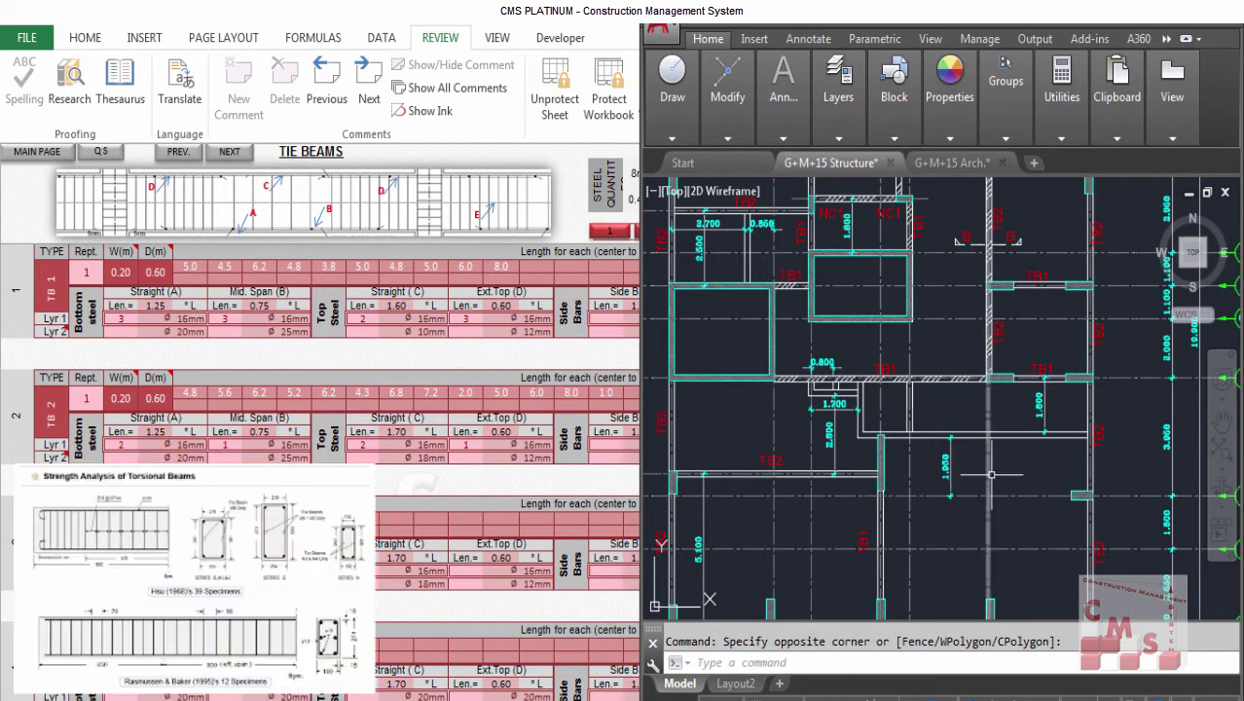
scroll(1090, 341, up, 3)
scroll(1026, 321, up, 2)
scroll(1026, 326, down, 2)
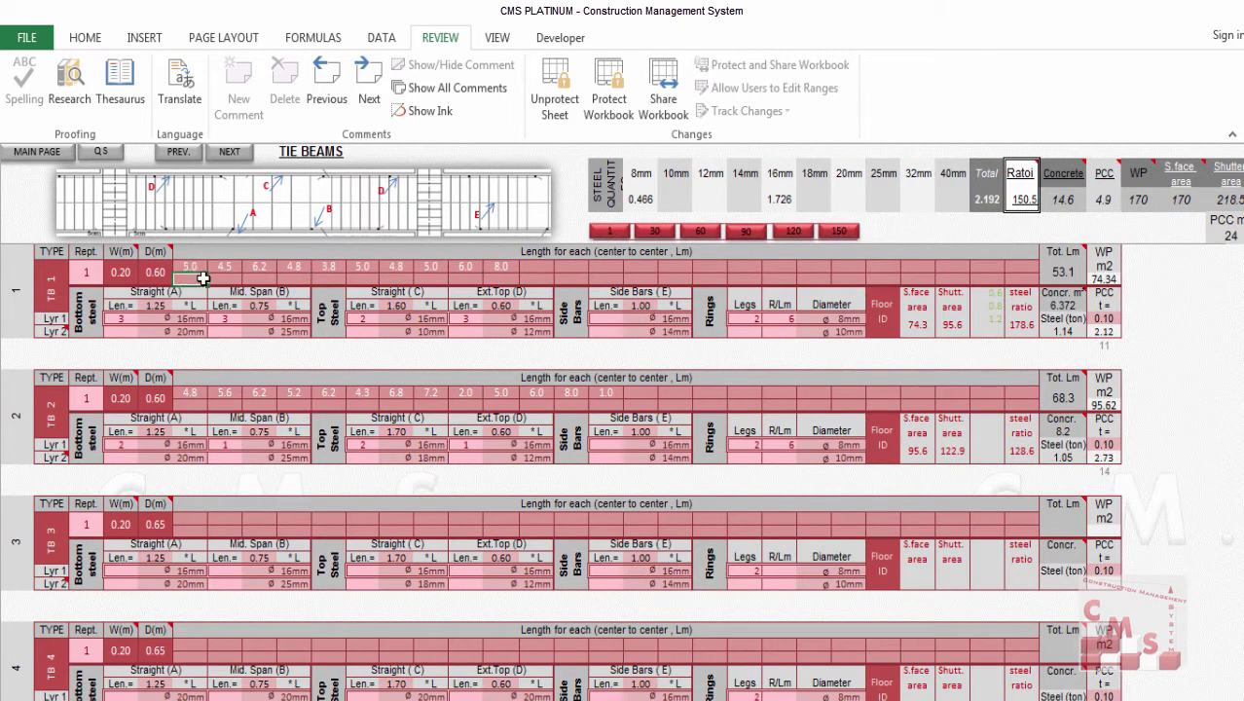
Check TB1's length cells, starting from 5.0, and confirm its repetition count of 1.
click(223, 279)
click(259, 279)
click(294, 279)
click(328, 277)
click(397, 276)
click(432, 275)
click(86, 273)
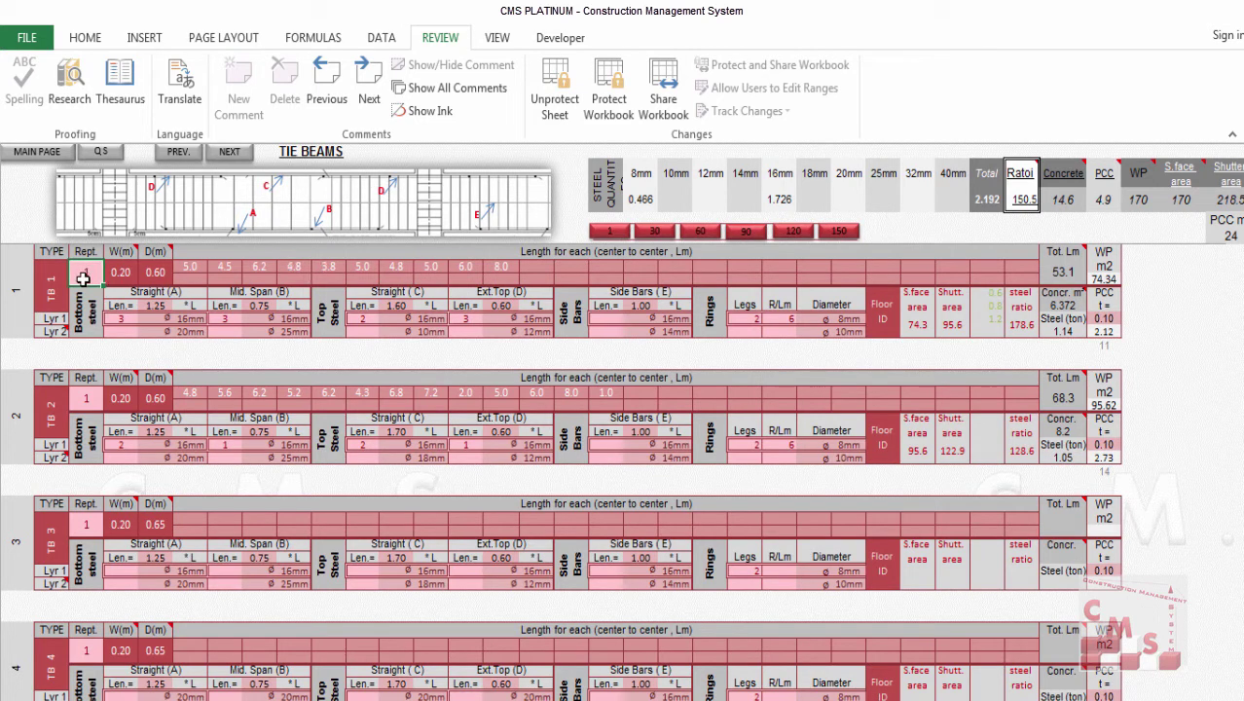
click(202, 277)
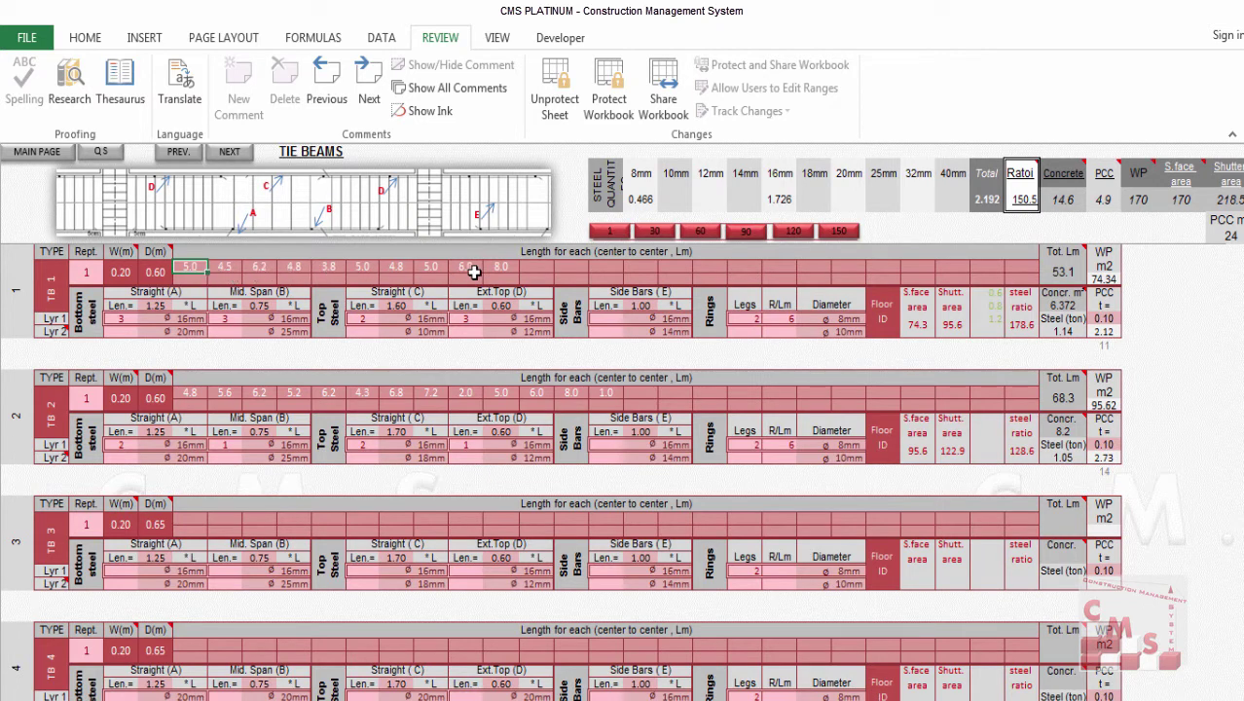
click(86, 268)
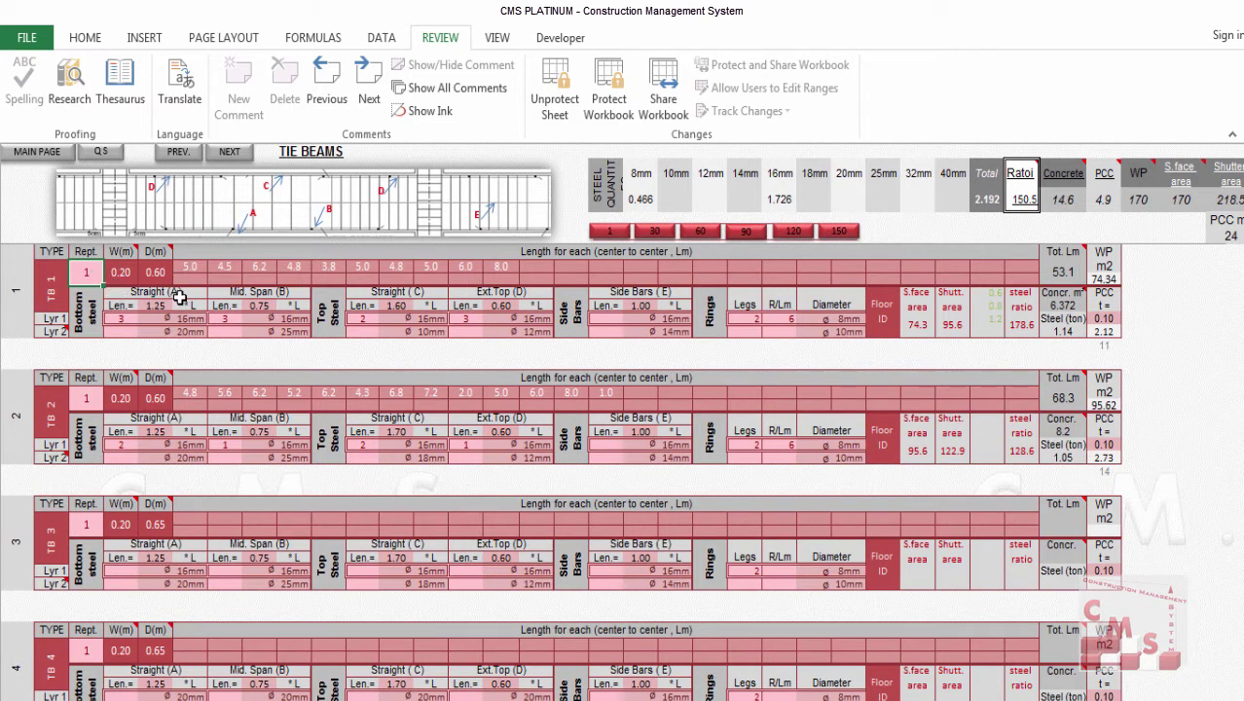
click(1109, 319)
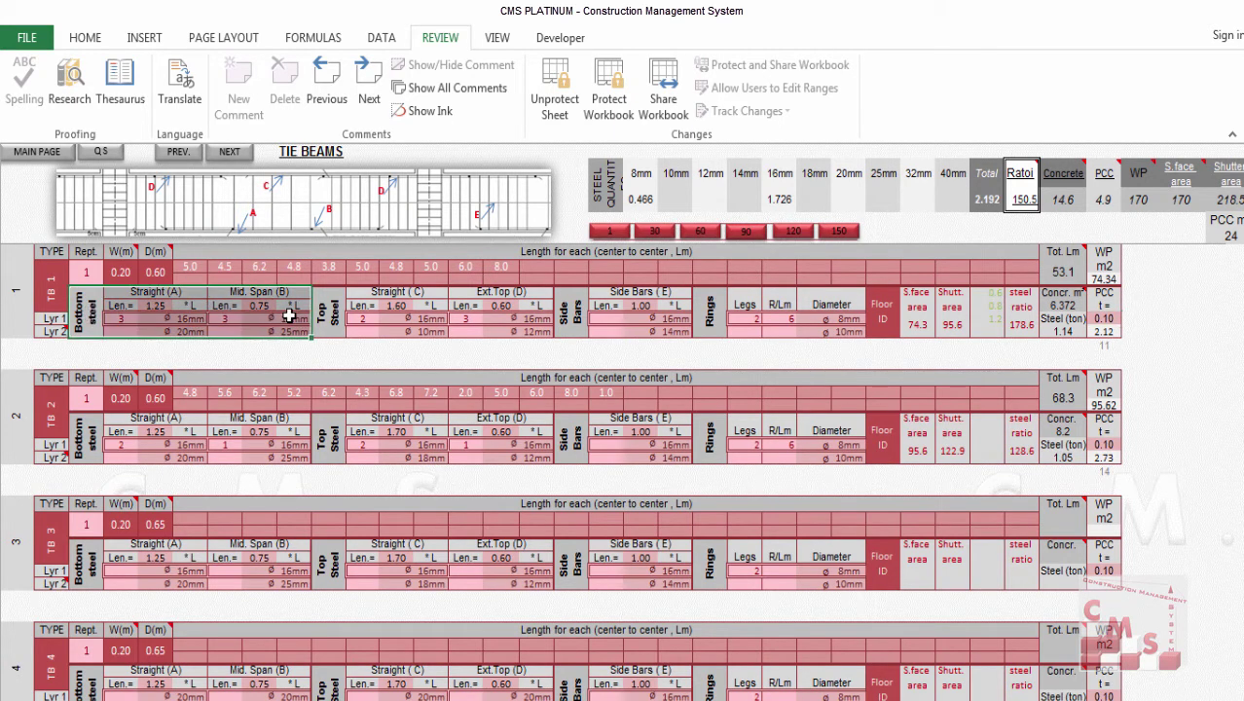
Review TB1's bottom steel, top steel, side bars and rings entries, confirming the 8 mm ring diameter.
drag(255, 318, 326, 318)
drag(450, 318, 505, 317)
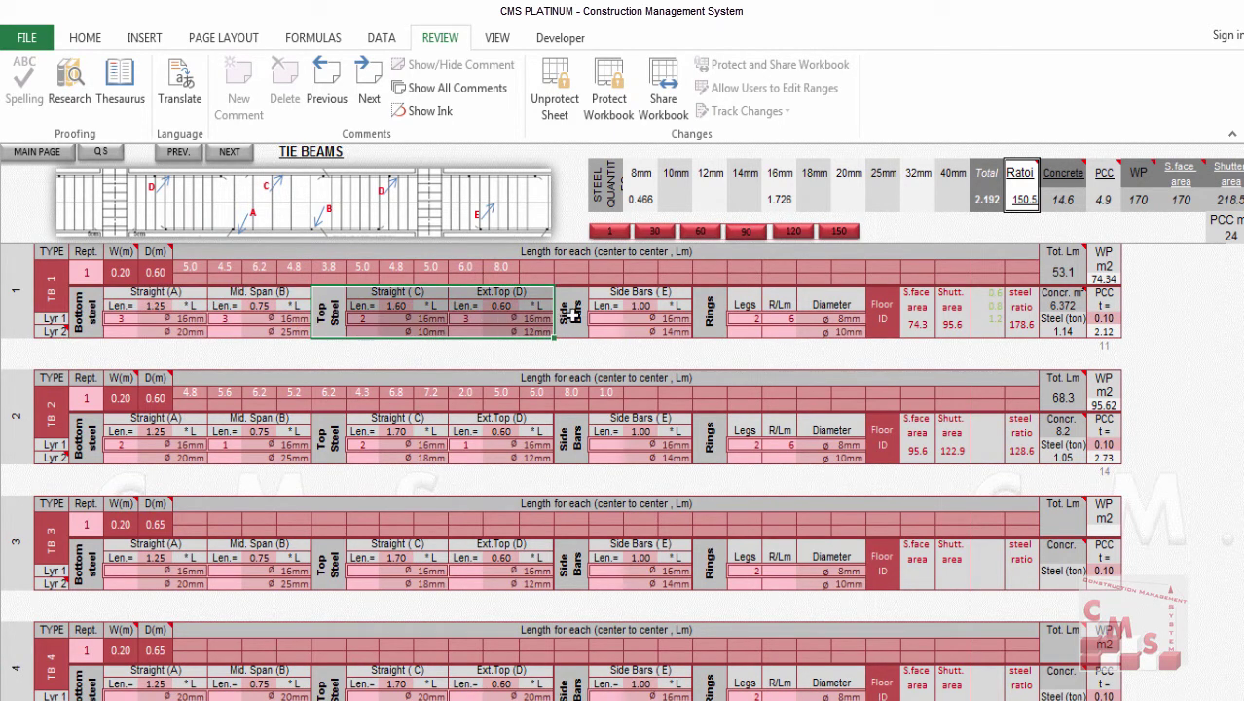
click(642, 316)
drag(706, 316, 840, 325)
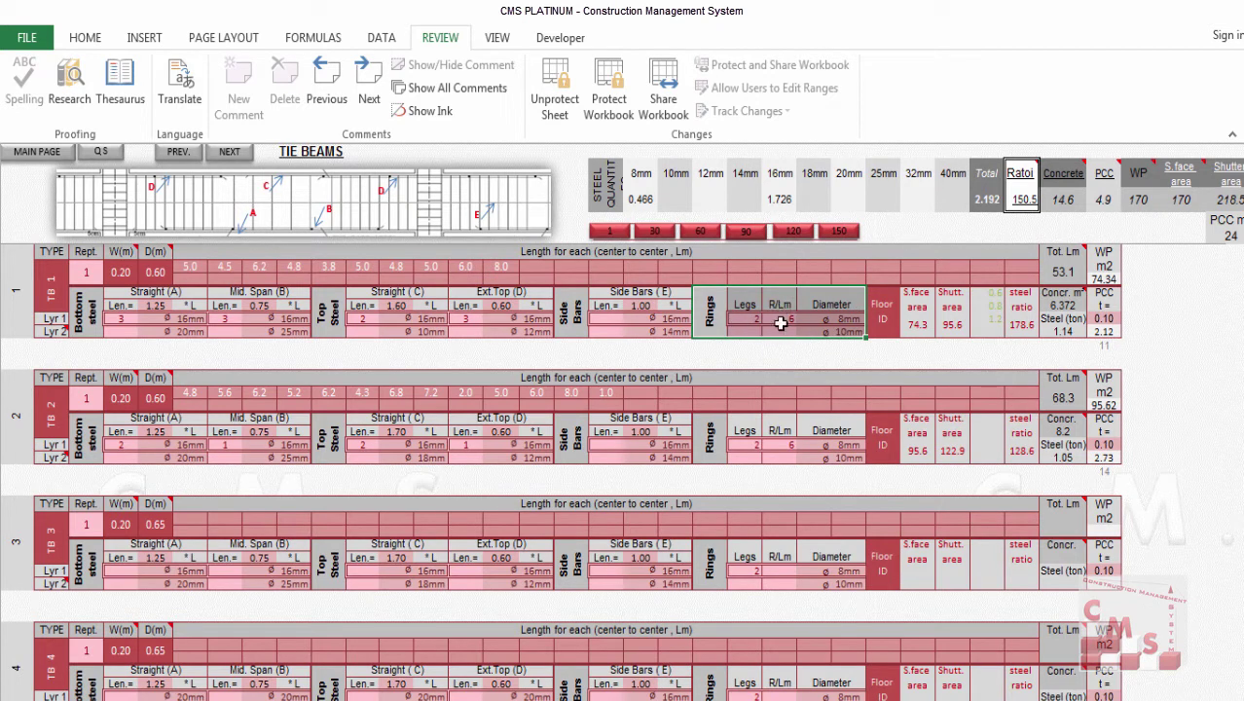
click(846, 319)
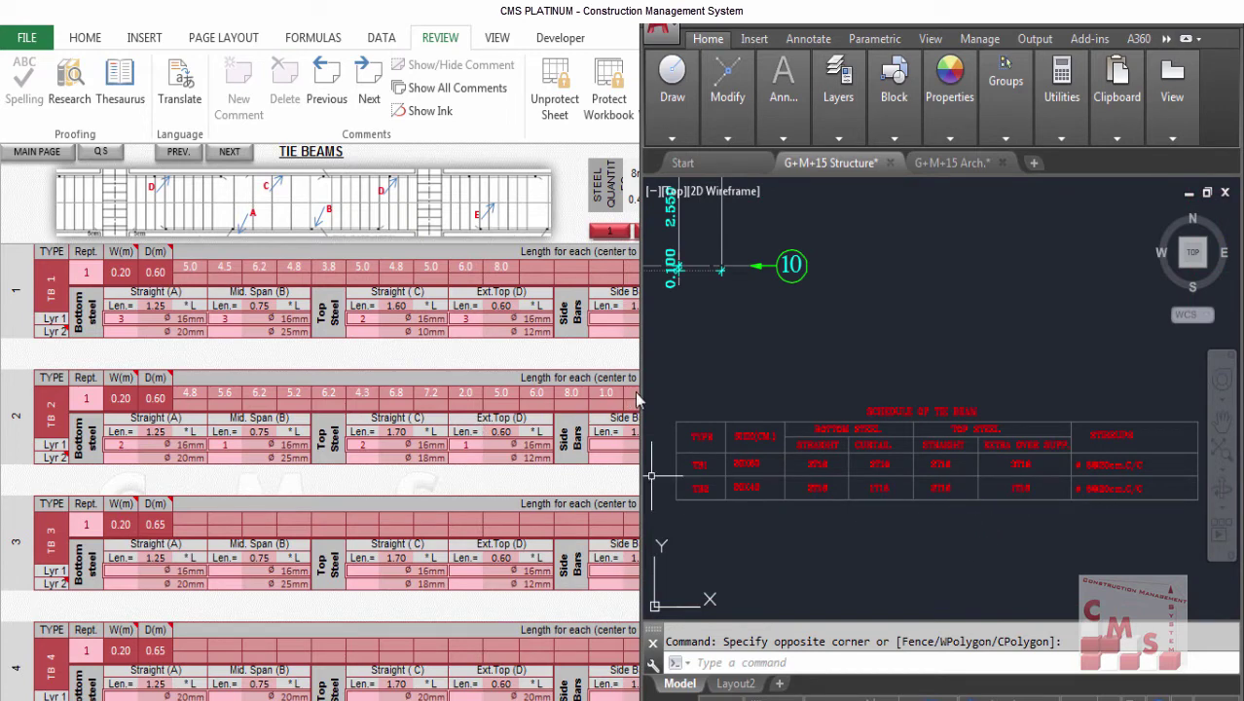
Read the schedule's STIRRUPS column in AutoCAD, then select TB1's rings-per-metre cell in Excel.
scroll(725, 497, up, 2)
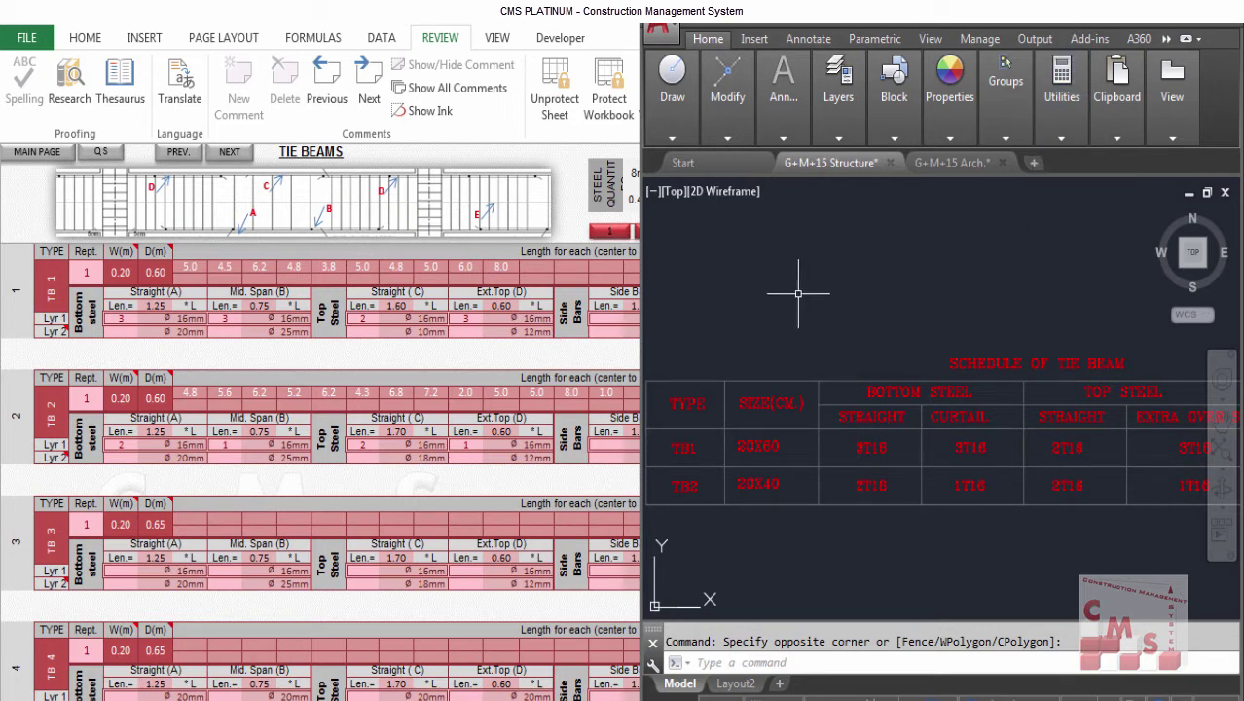
drag(786, 289, 722, 297)
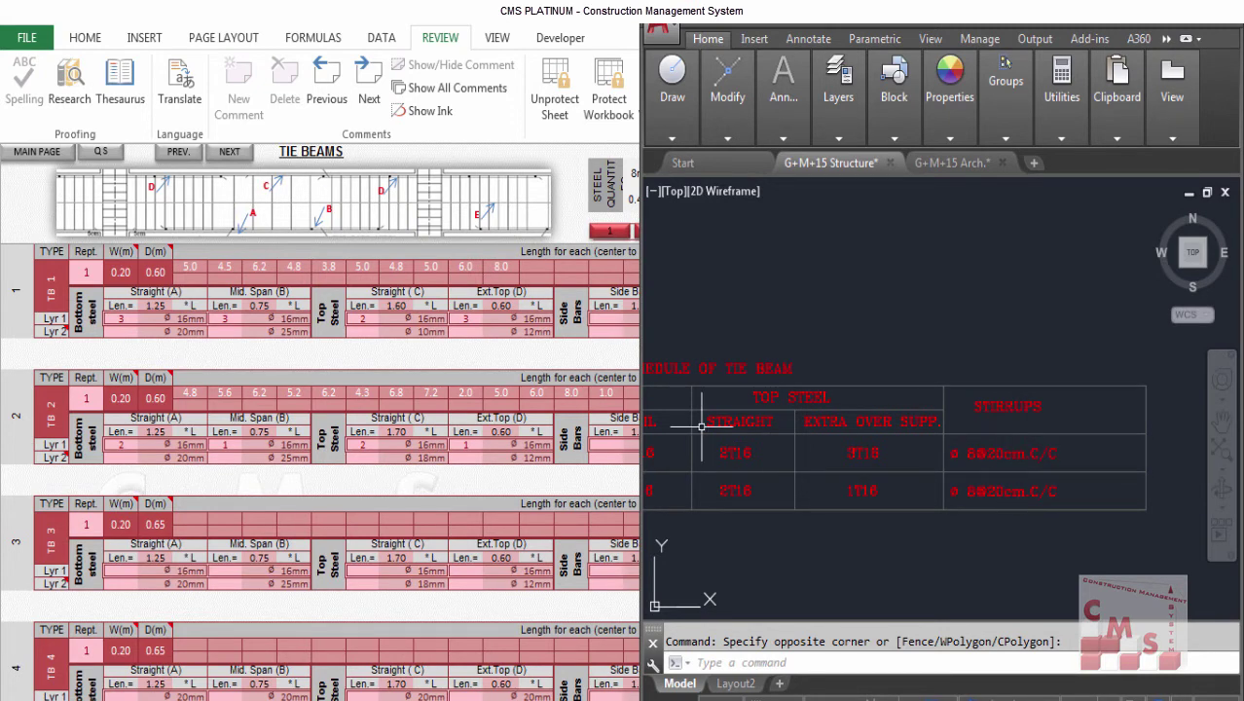
click(555, 336)
click(793, 319)
Enter 5 as TB1's rings per metre in place of 6.
text(5)
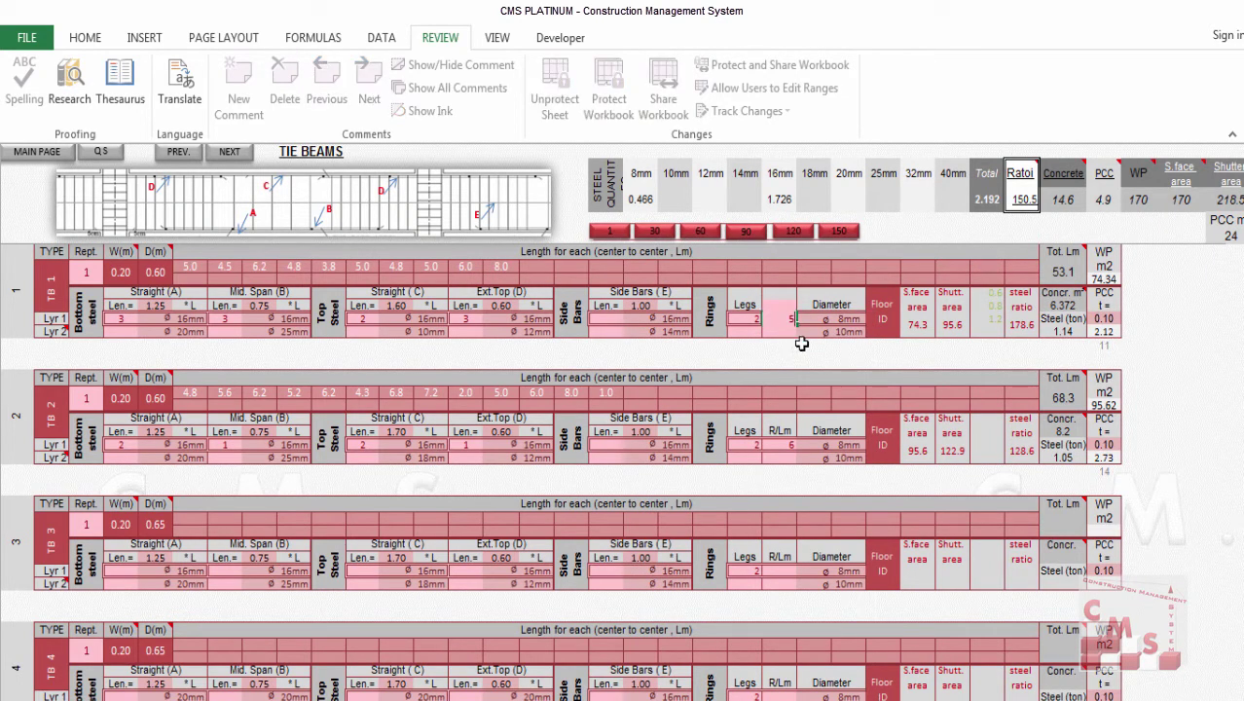
key(Return)
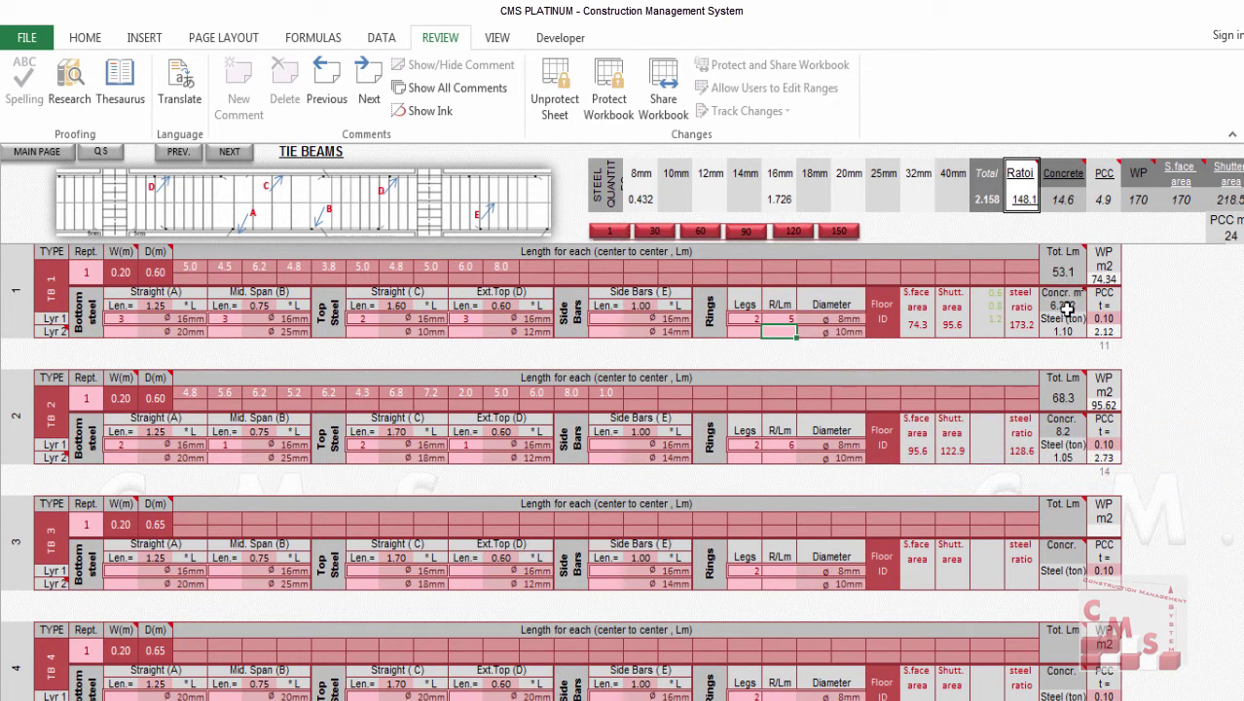
click(1065, 307)
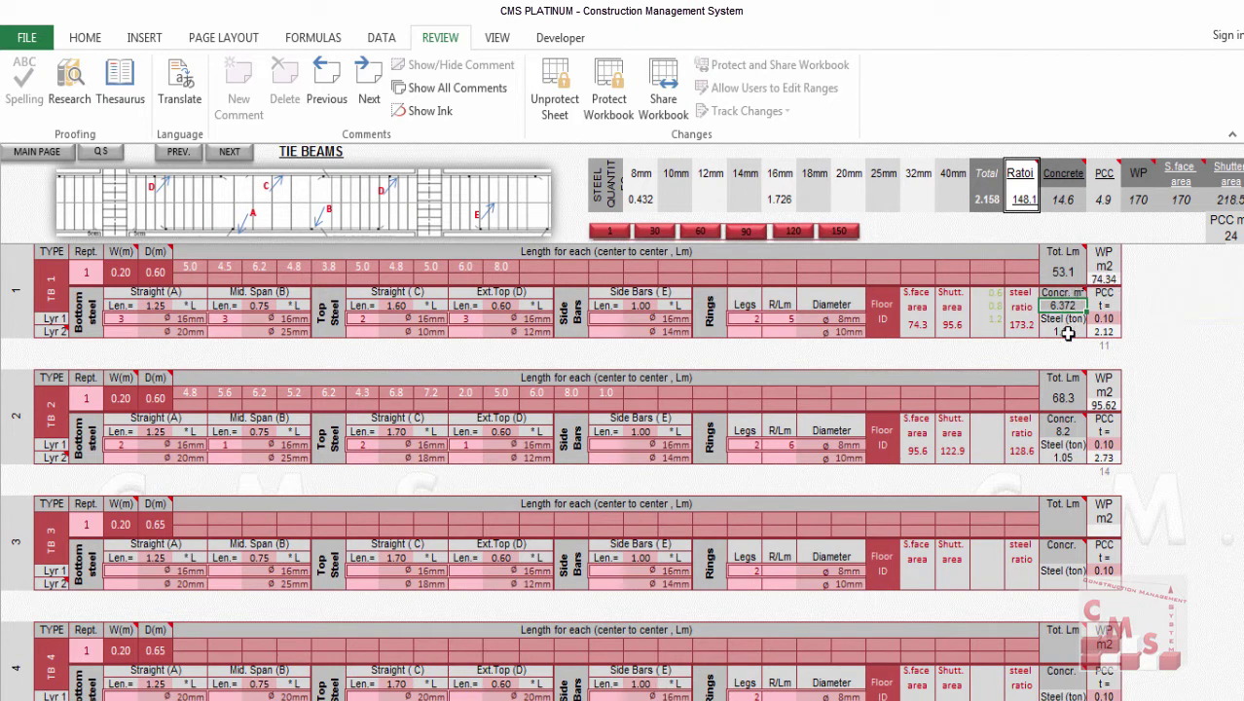
click(1065, 331)
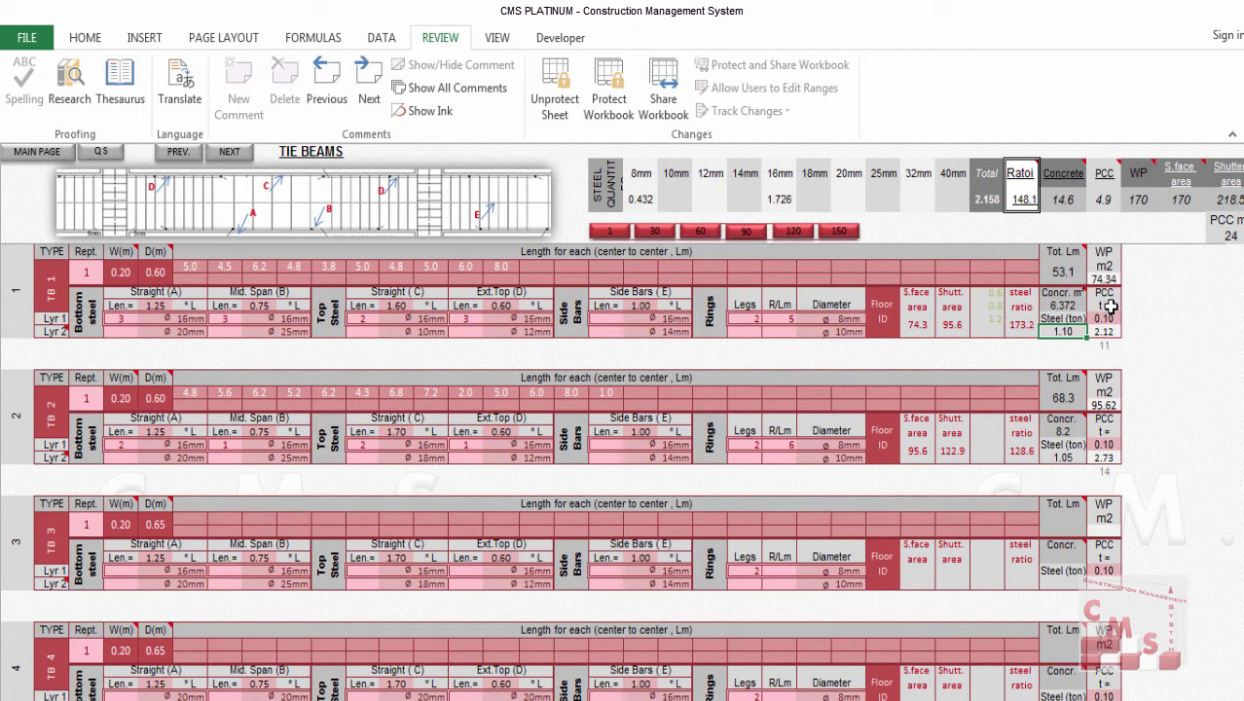
click(1109, 319)
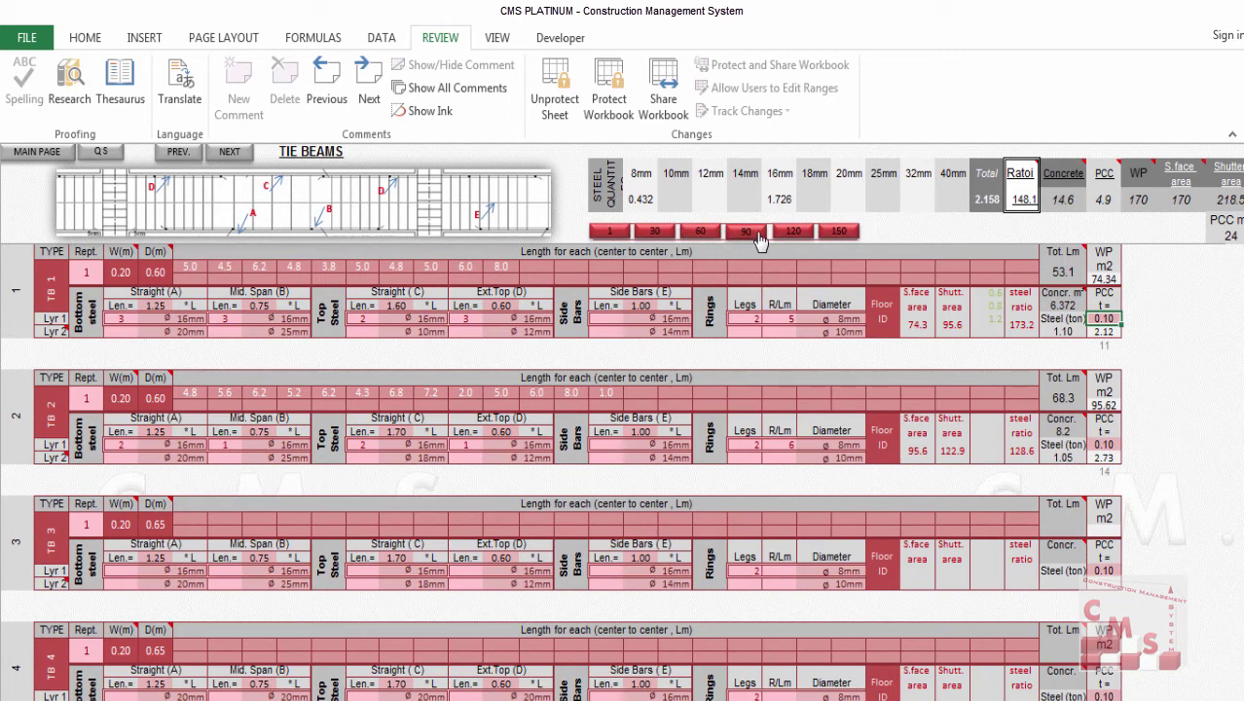
Browse to tie beams 87–90 and back, then go to the main page and open Quantities Surveying.
click(756, 238)
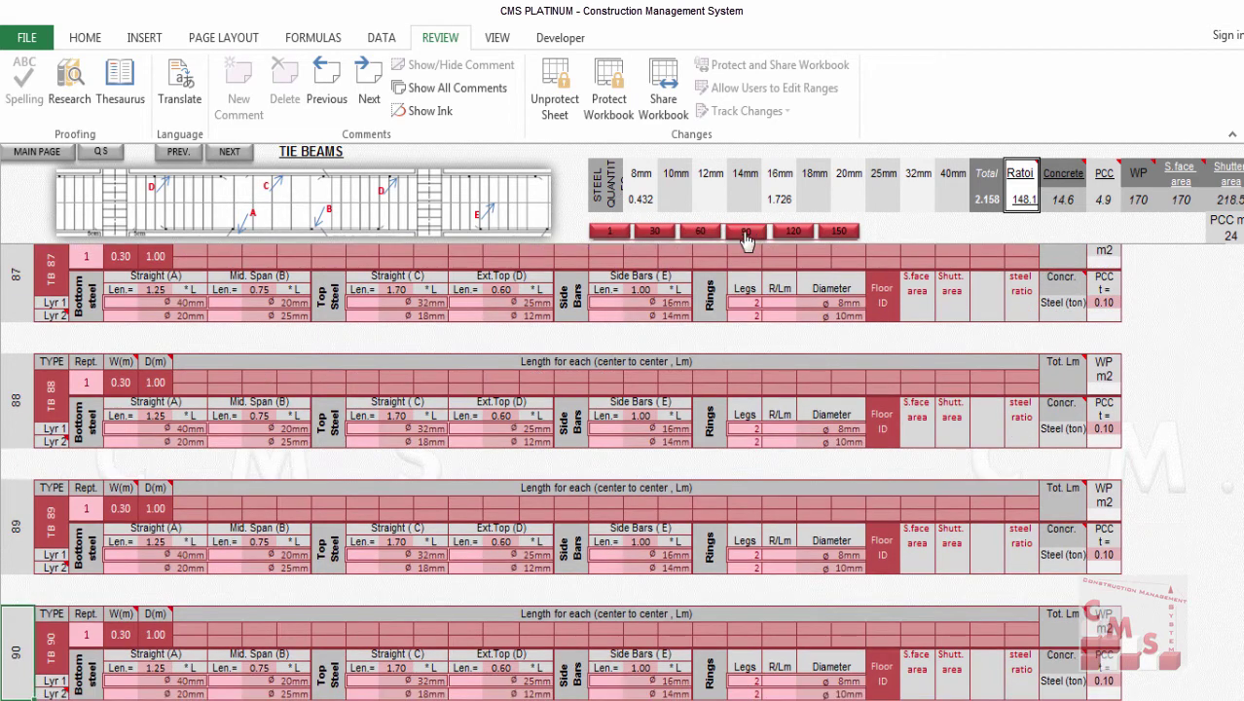
scroll(15, 486, down, 2)
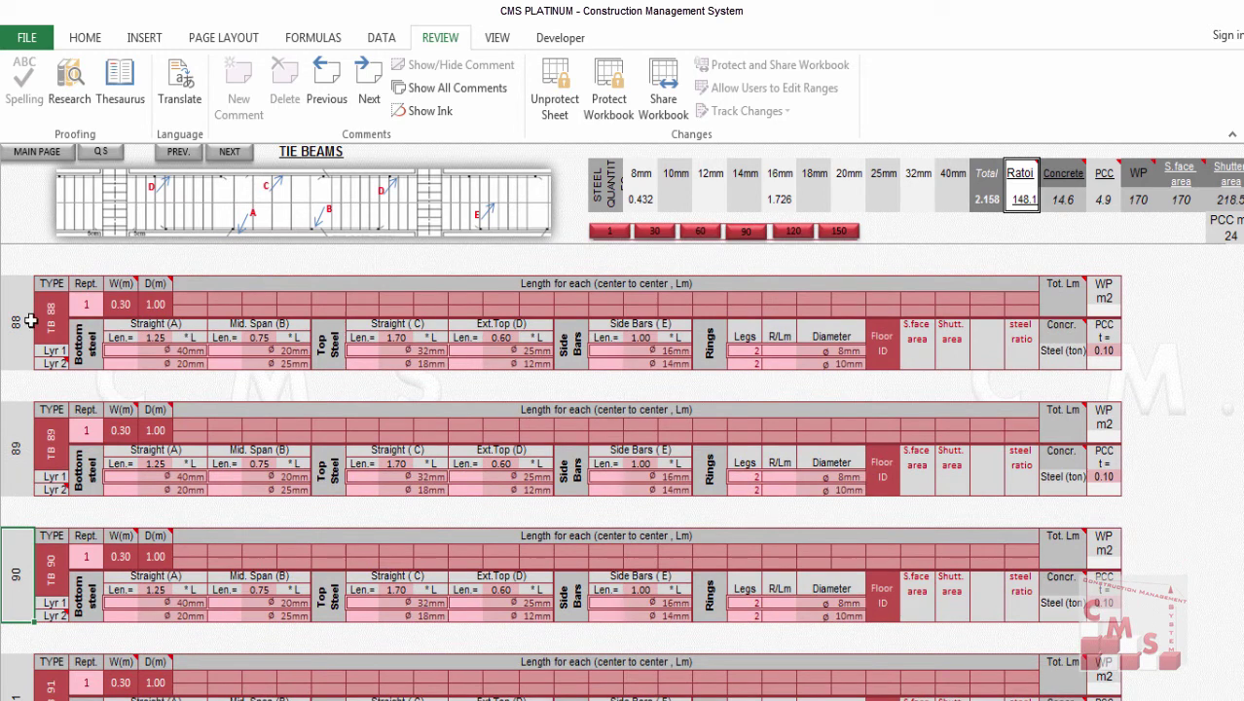
click(613, 234)
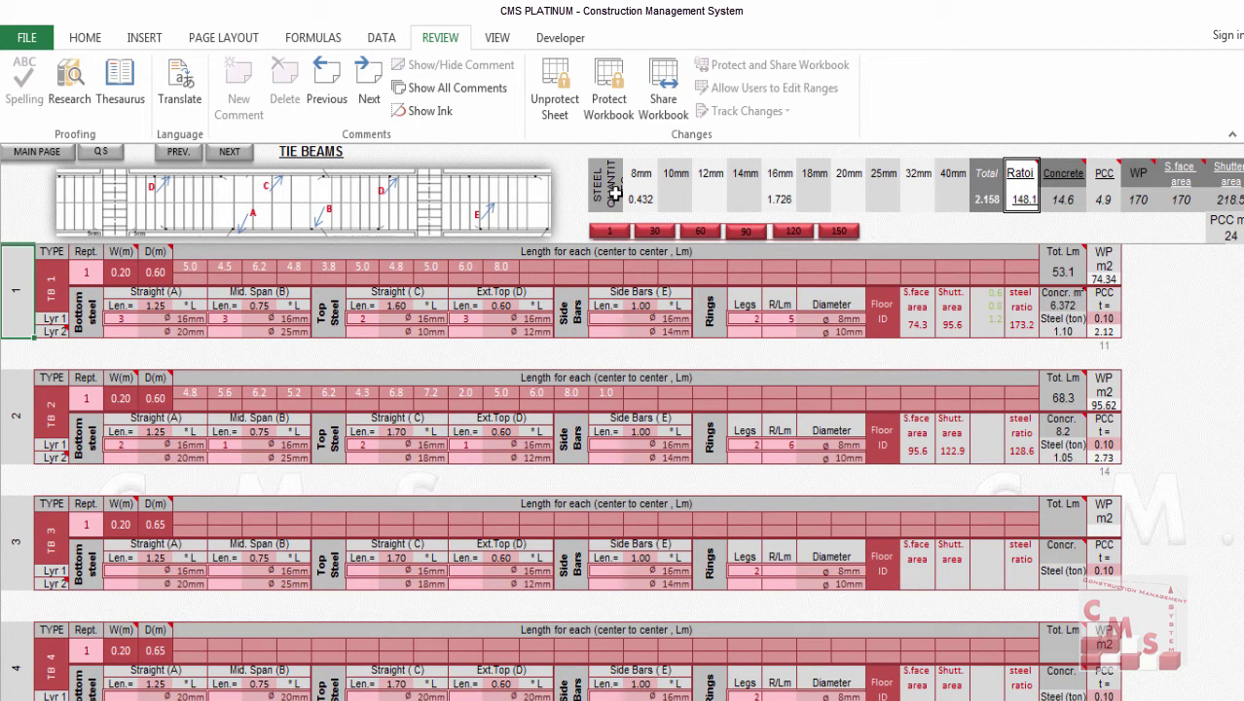
click(59, 152)
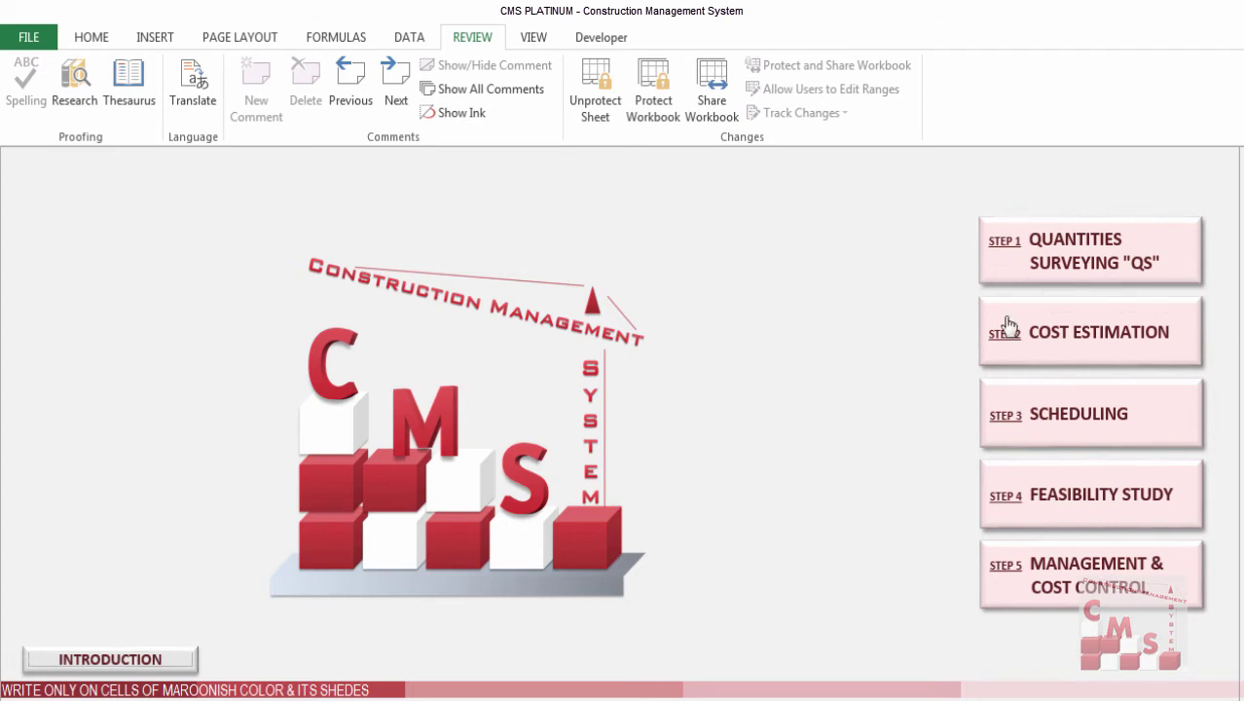
click(1017, 245)
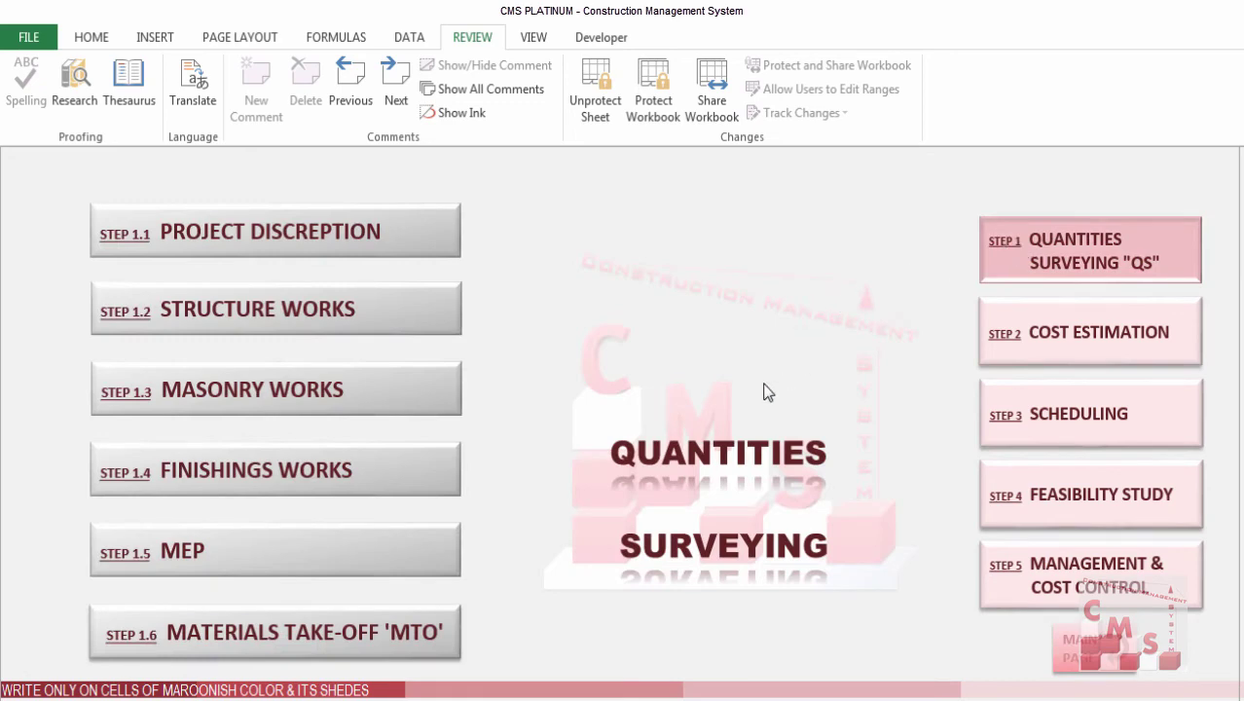